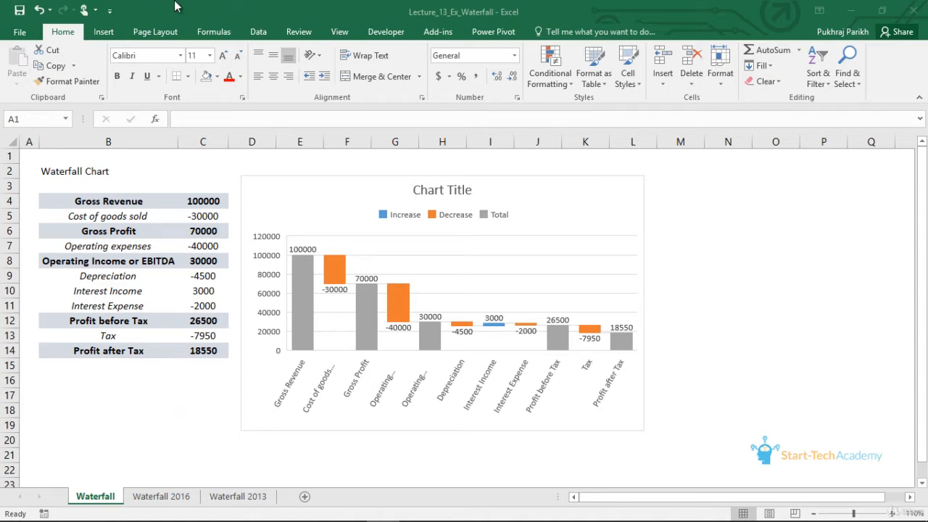
- Look at the waterfall and stock chart types available for insertion
left_click(106, 33)
left_click(106, 36)
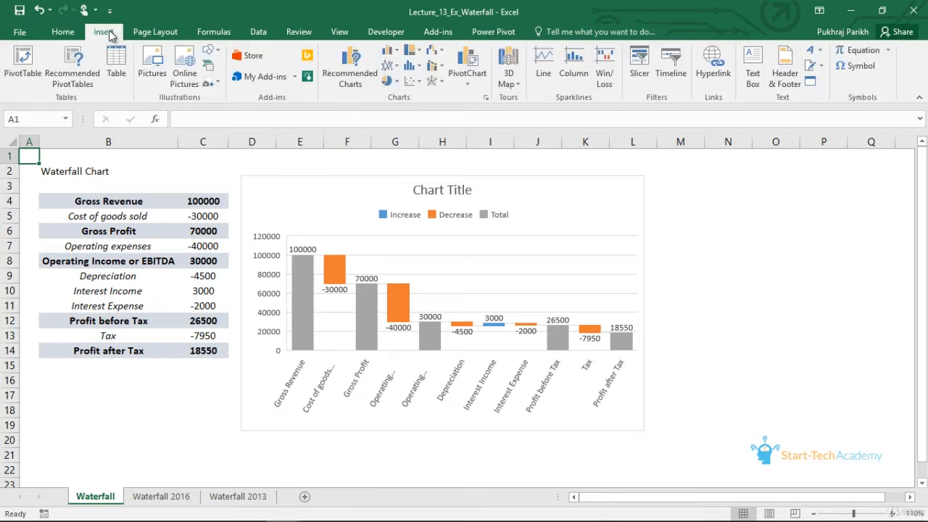
left_click(442, 54)
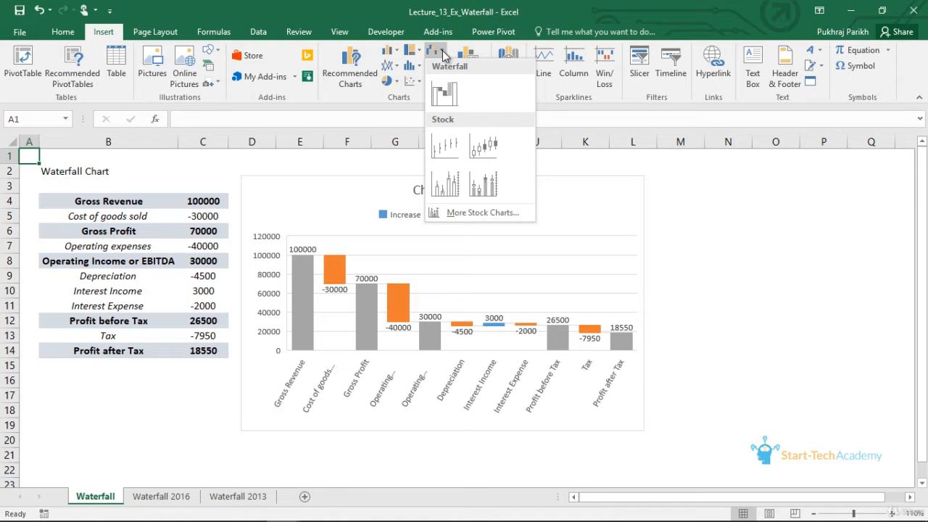
left_click(442, 50)
- Insert a waterfall chart from B4:C14 on the Waterfall 2016 sheet and enlarge it beside the table
left_click(163, 496)
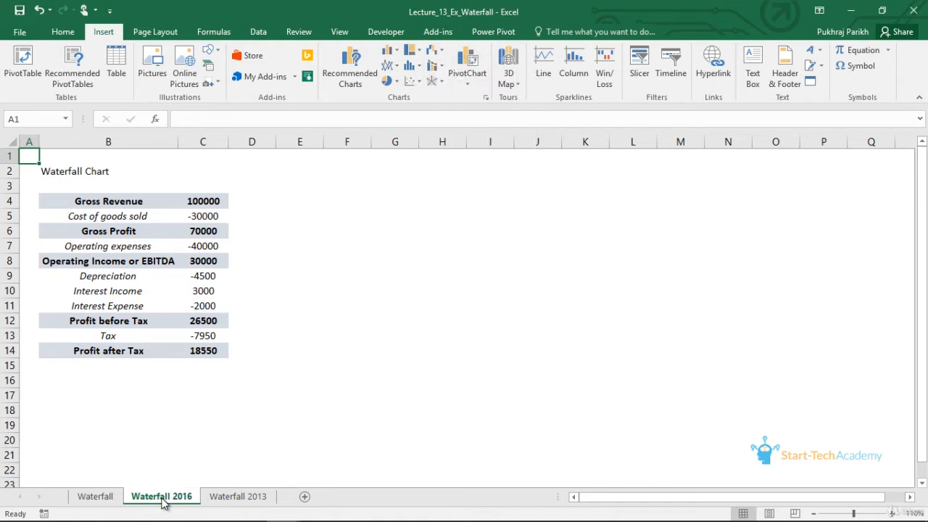
left_click(94, 202)
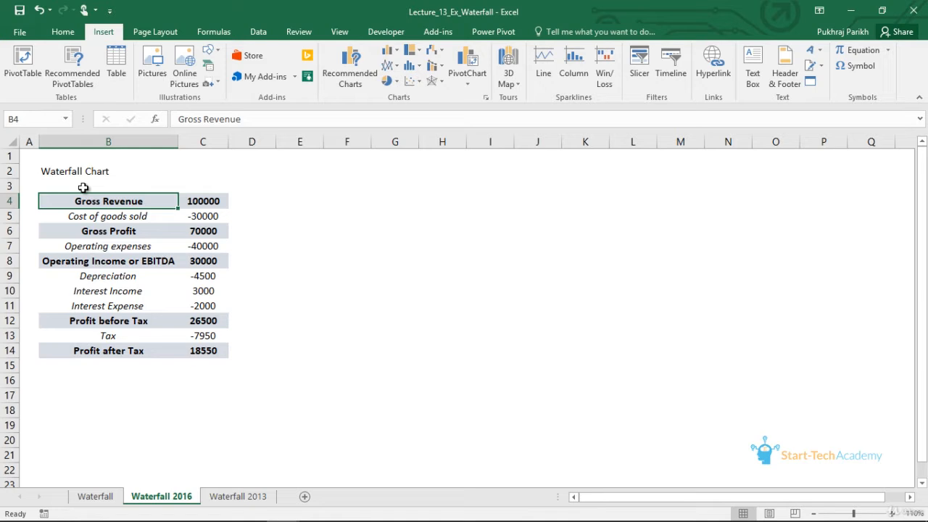
left_click(197, 350)
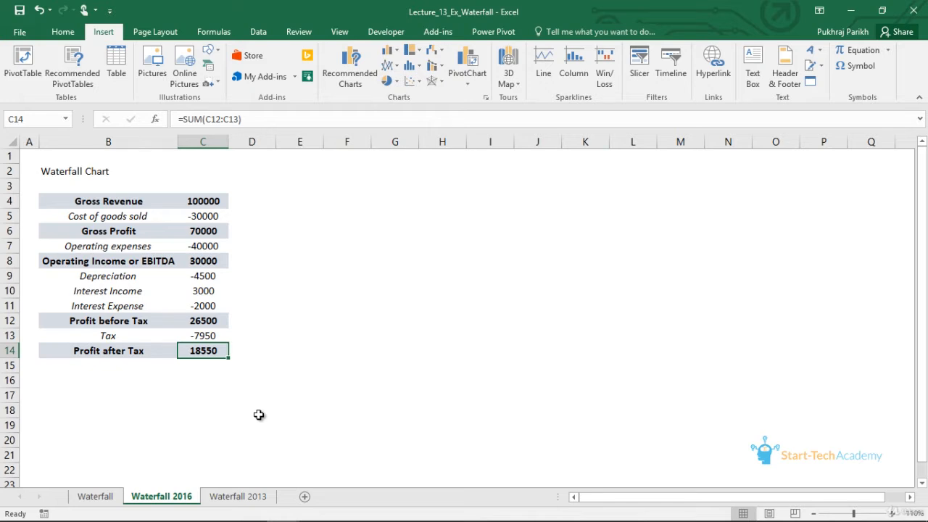
left_click_drag(112, 203, 210, 353)
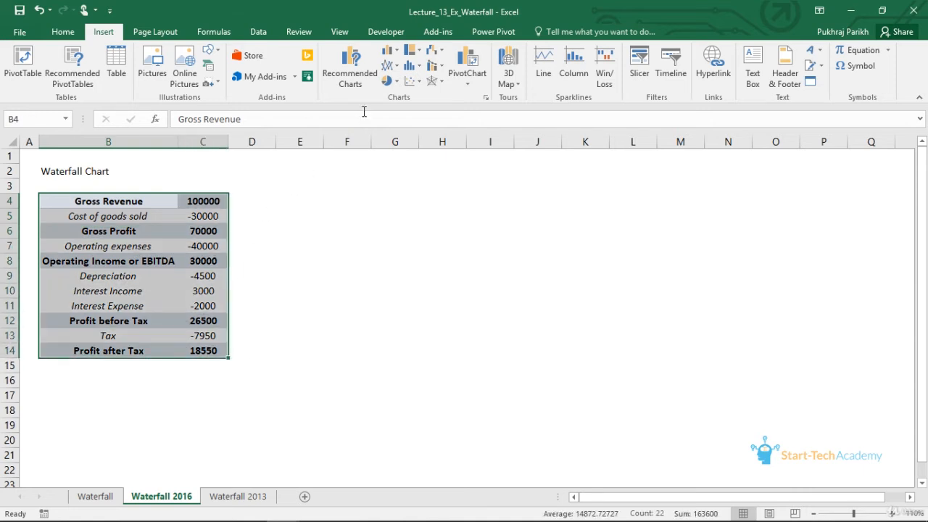
left_click(444, 55)
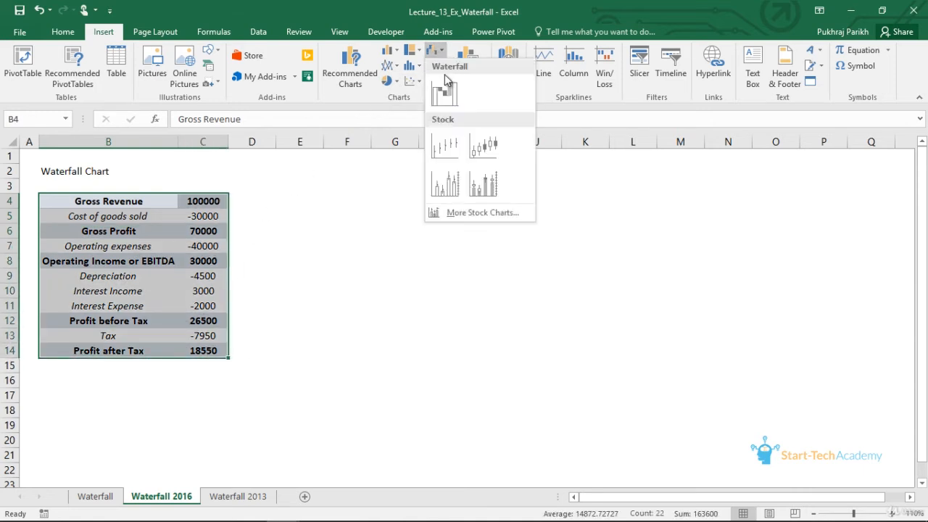
left_click(442, 91)
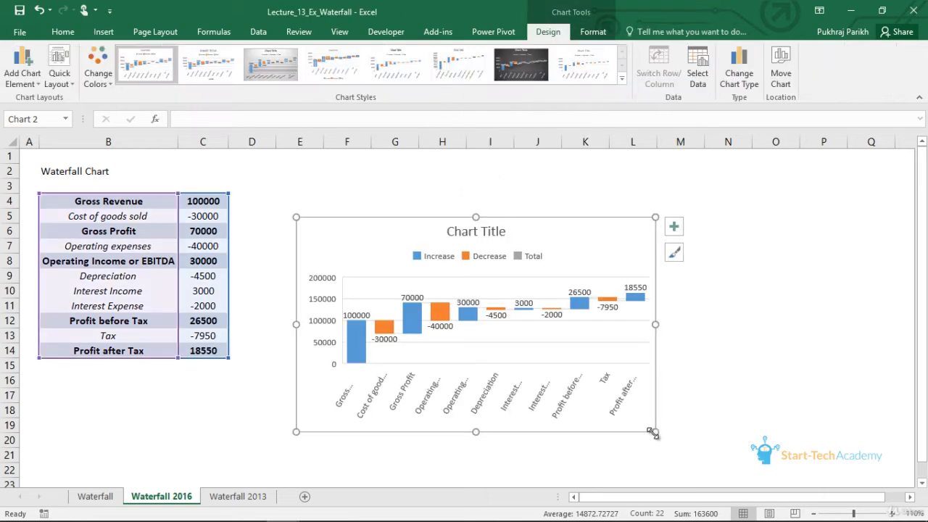
left_click_drag(656, 433, 673, 447)
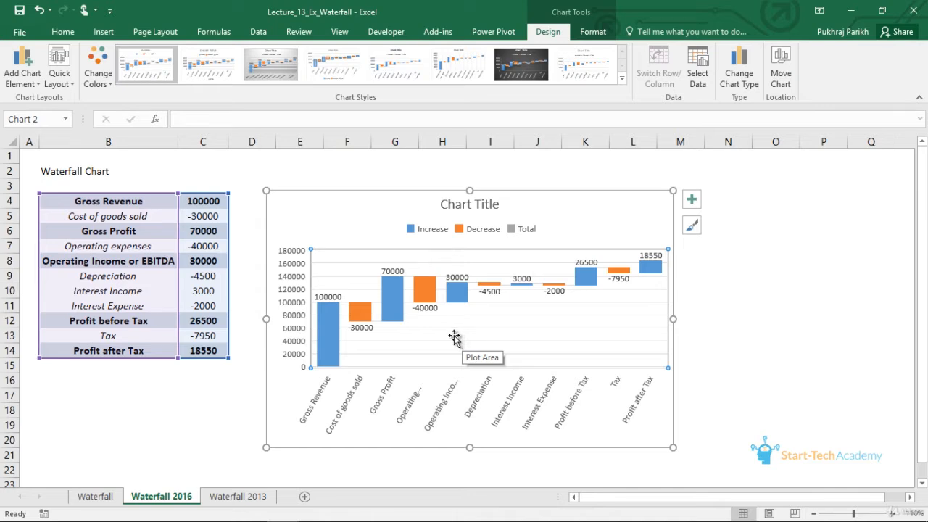
- Set the Gross Revenue bar of the waterfall chart as a total
right_click(454, 338)
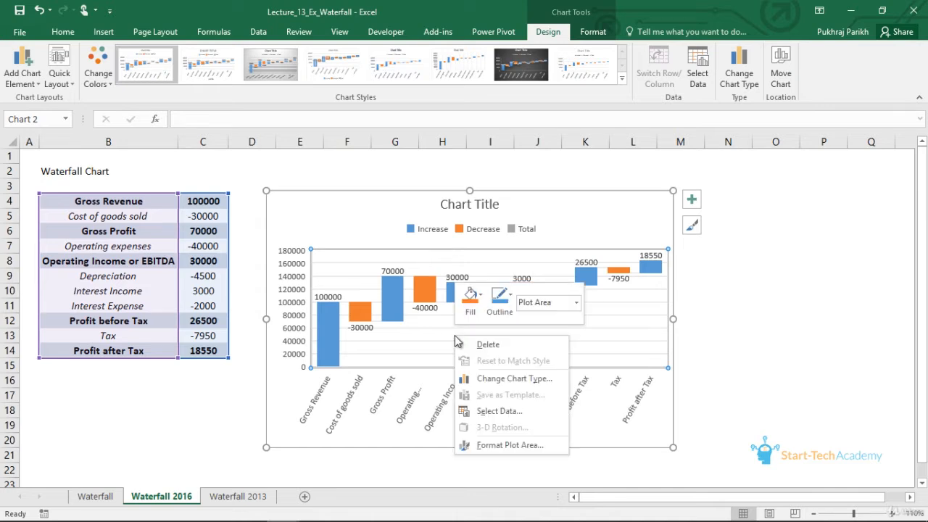
left_click(505, 446)
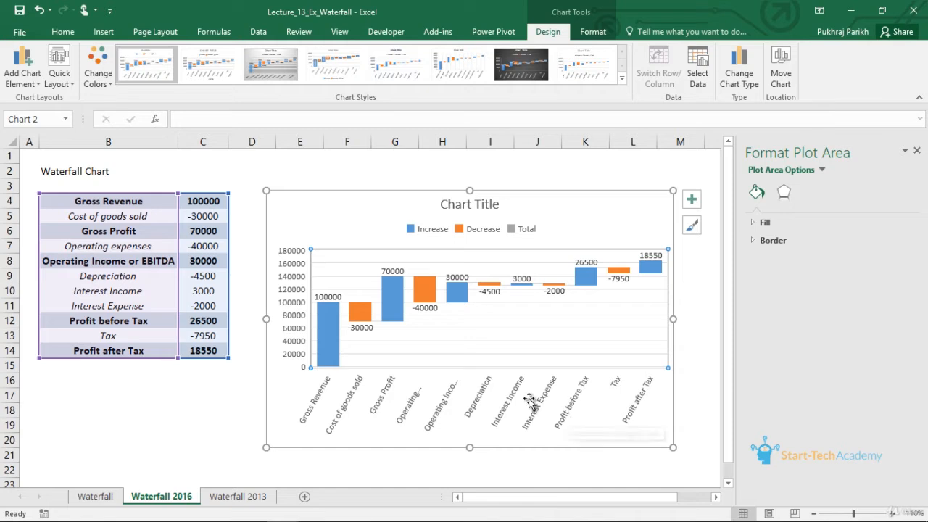
left_click(335, 347)
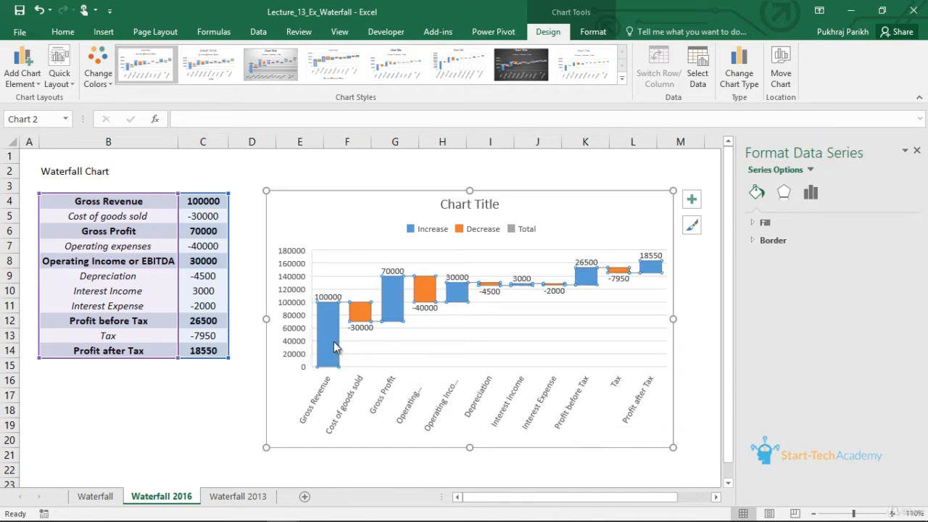
left_click(335, 347)
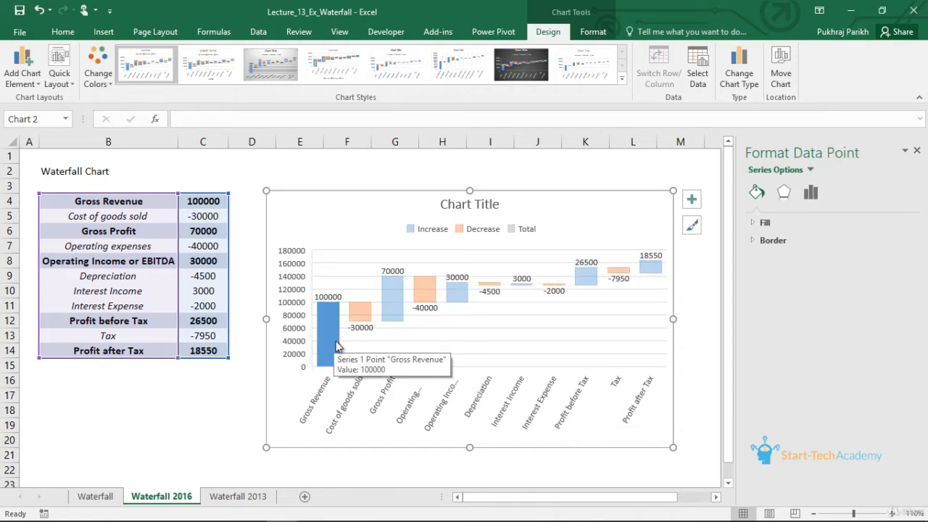
left_click(810, 192)
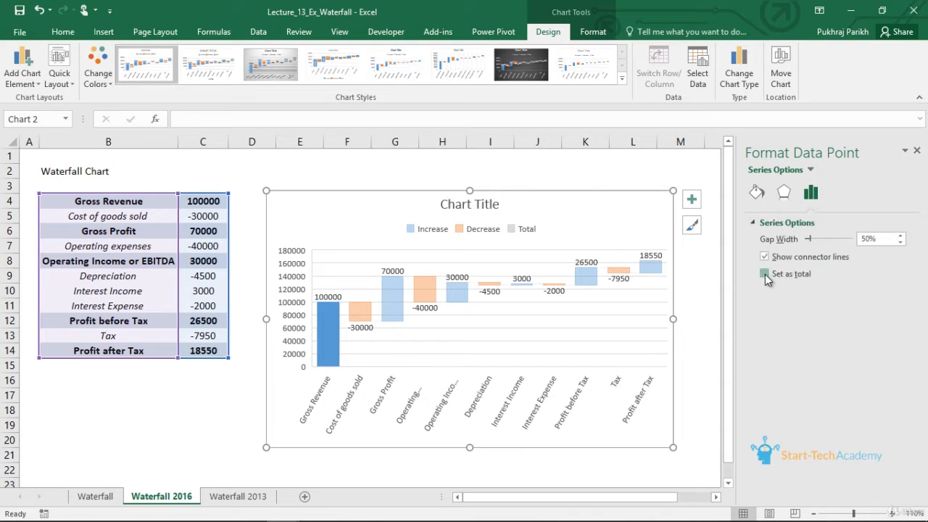
left_click(765, 274)
- Set the Gross Profit and Operating Income bars of the waterfall chart as totals
left_click(396, 317)
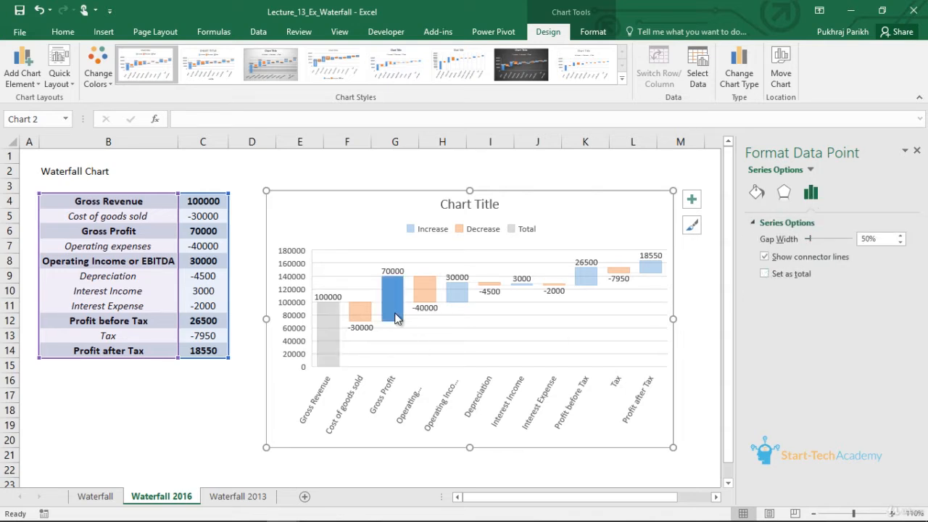
left_click(766, 275)
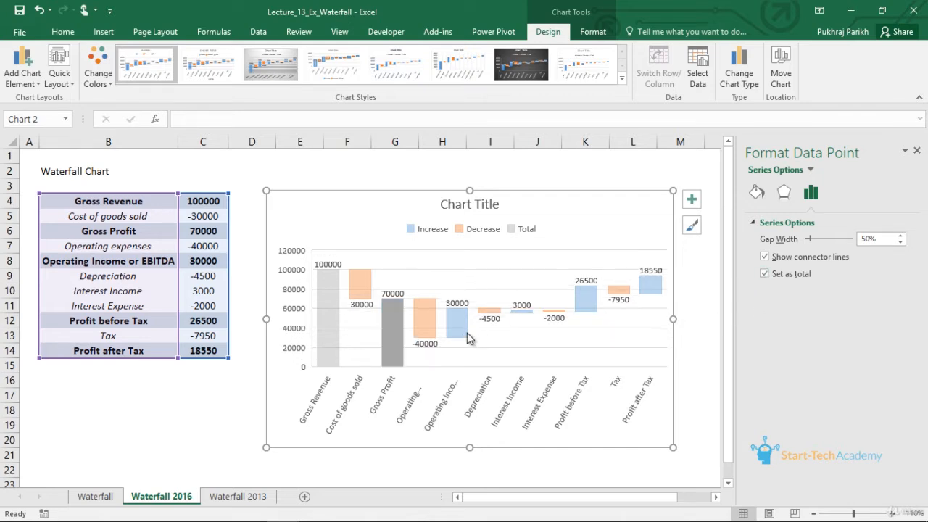
left_click(460, 333)
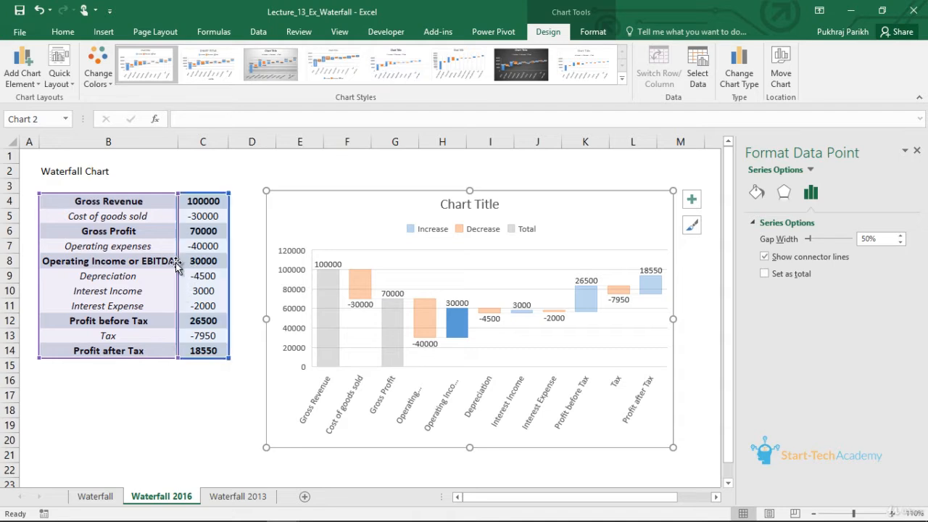
left_click(766, 274)
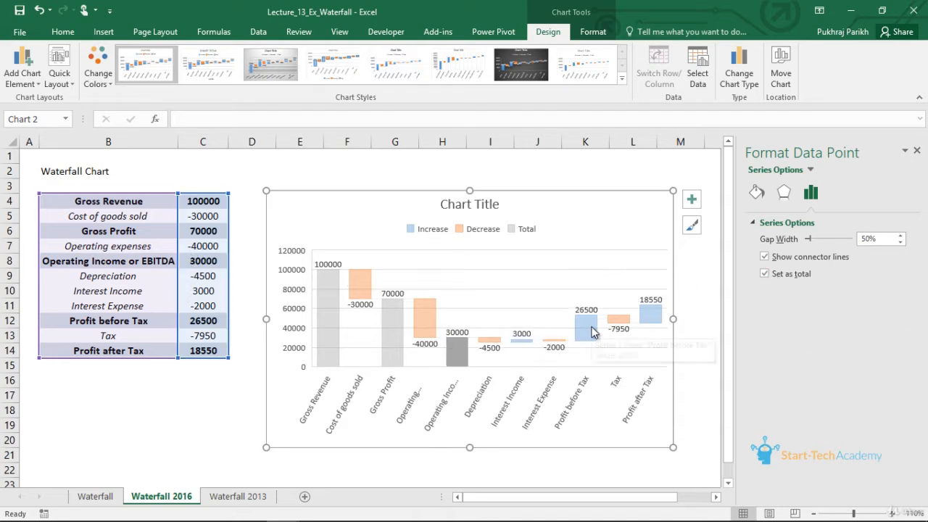
- Set the Profit before Tax and Profit after Tax bars as totals and deselect the chart
left_click(210, 322)
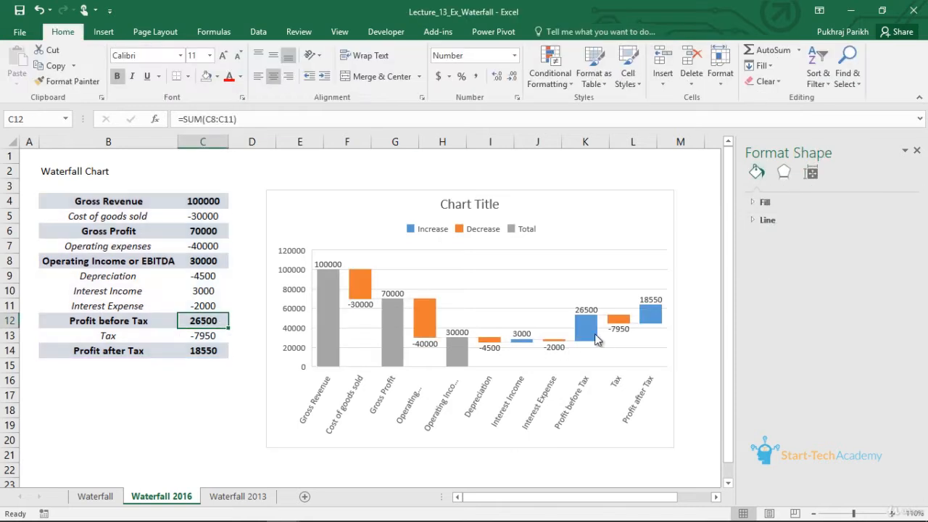
left_click(593, 334)
left_click(593, 334)
left_click(764, 273)
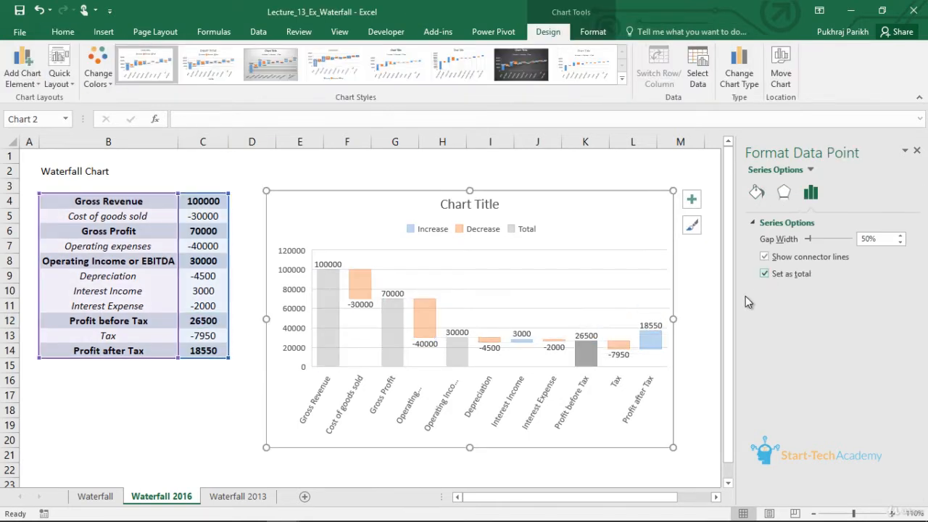
left_click(651, 340)
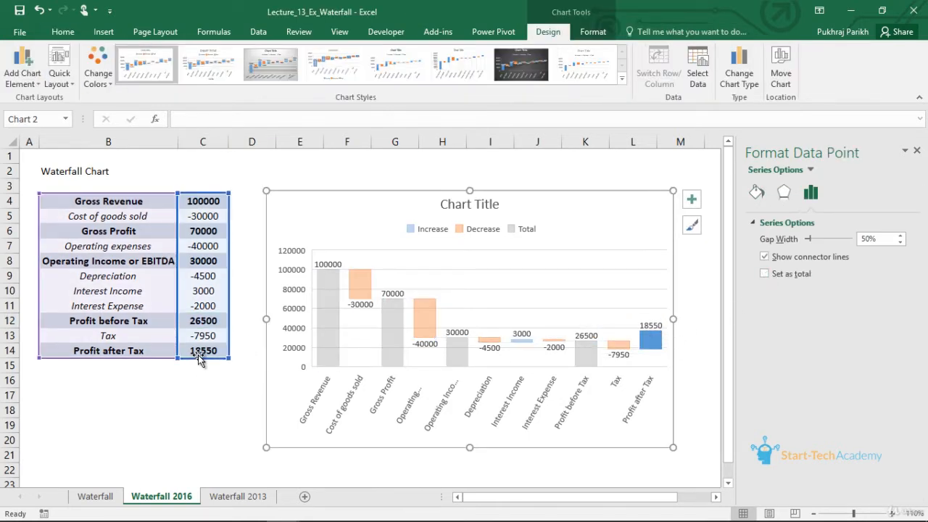
left_click(765, 273)
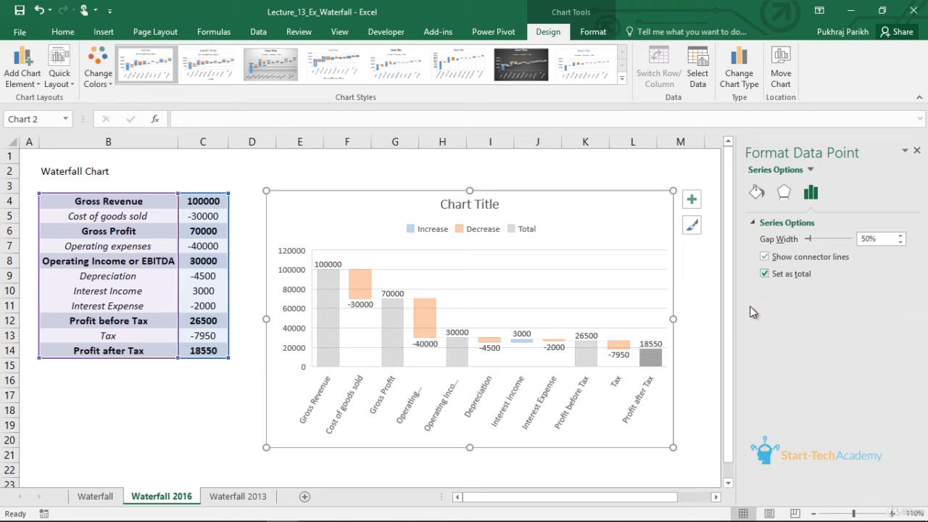
left_click(698, 343)
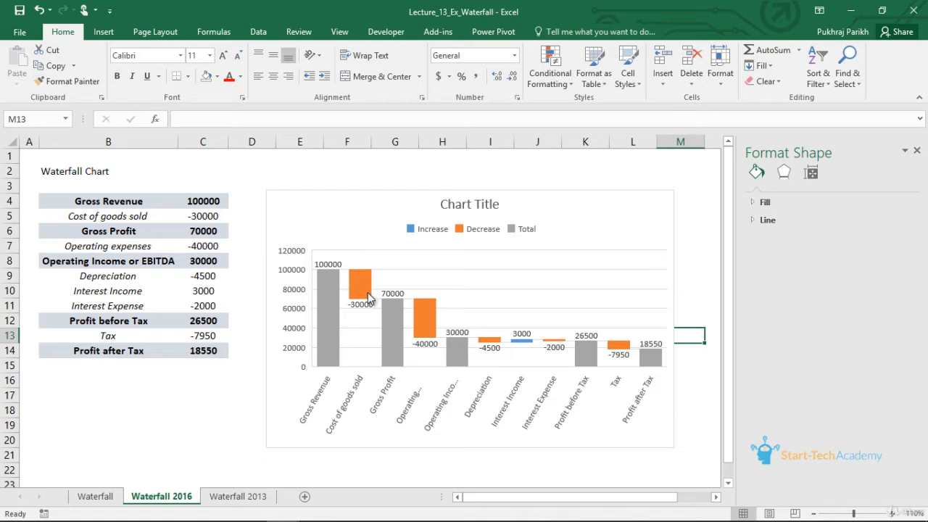
- Examine the total and decrease bars of the waterfall chart, including Gross Profit, Cost of goods sold and Tax
mouse_move(364, 310)
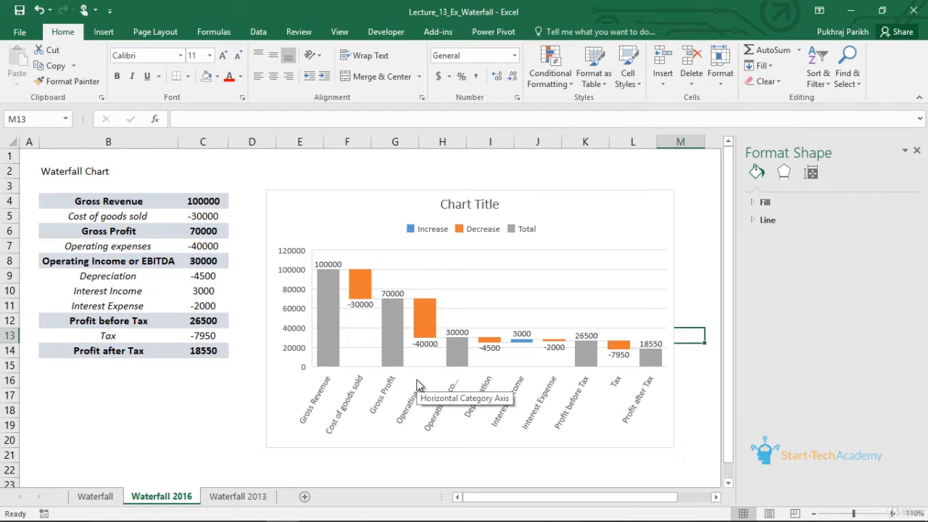
left_click(391, 337)
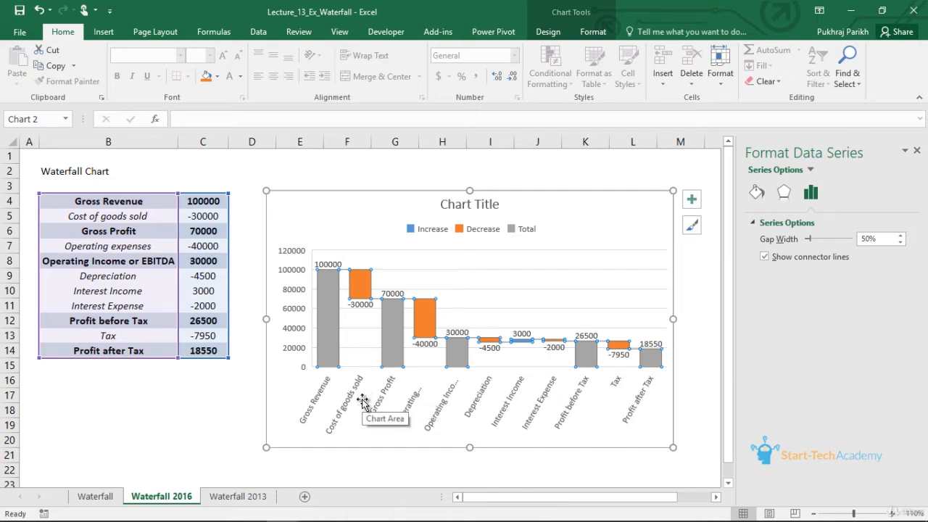
left_click(361, 292)
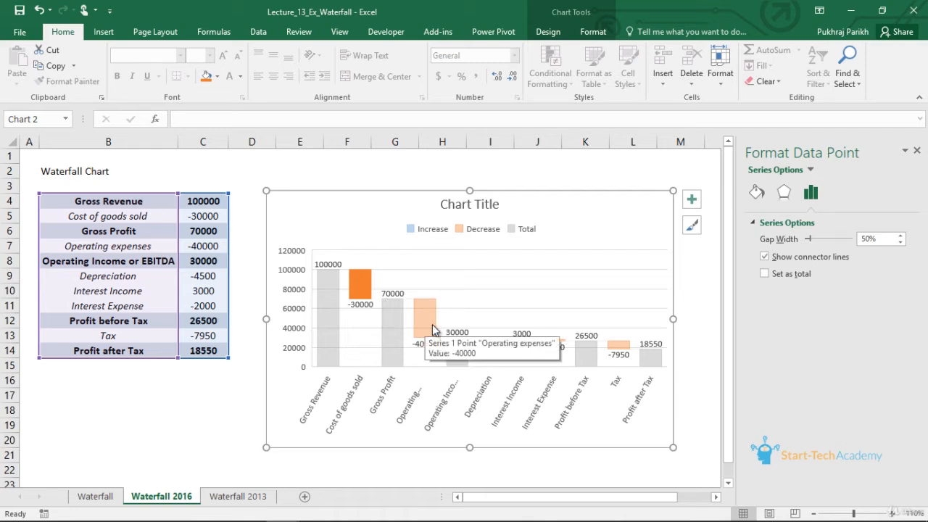
left_click(628, 347)
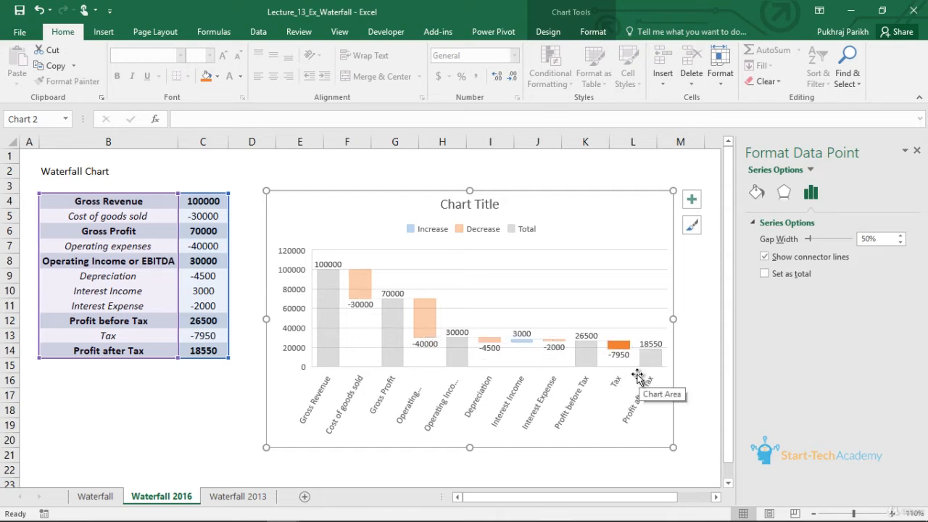
mouse_move(658, 354)
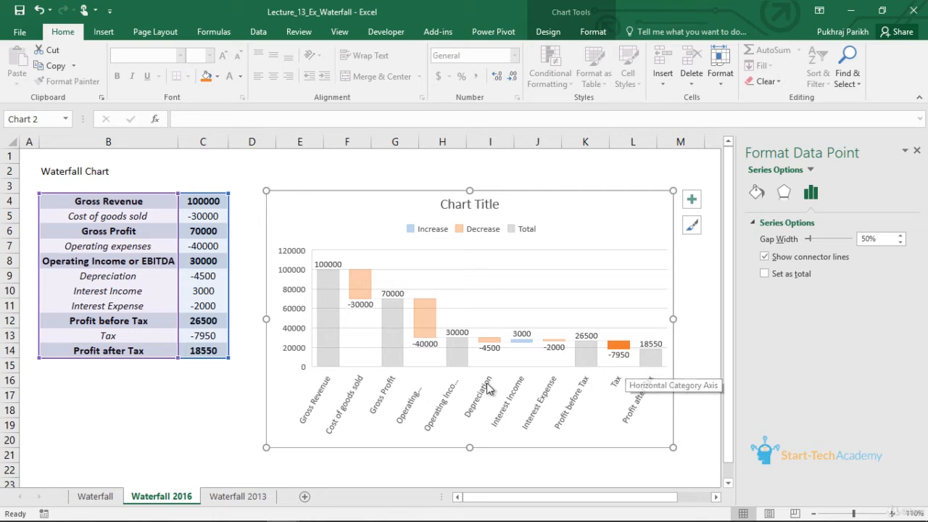
left_click(396, 339)
left_click(366, 319)
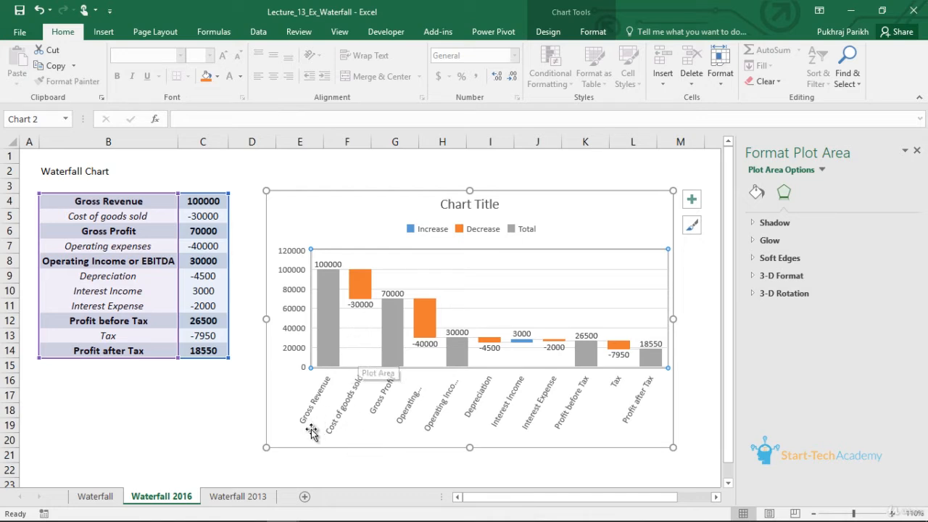
- Delete the existing waterfall chart from the Waterfall 2013 sheet
left_click(267, 497)
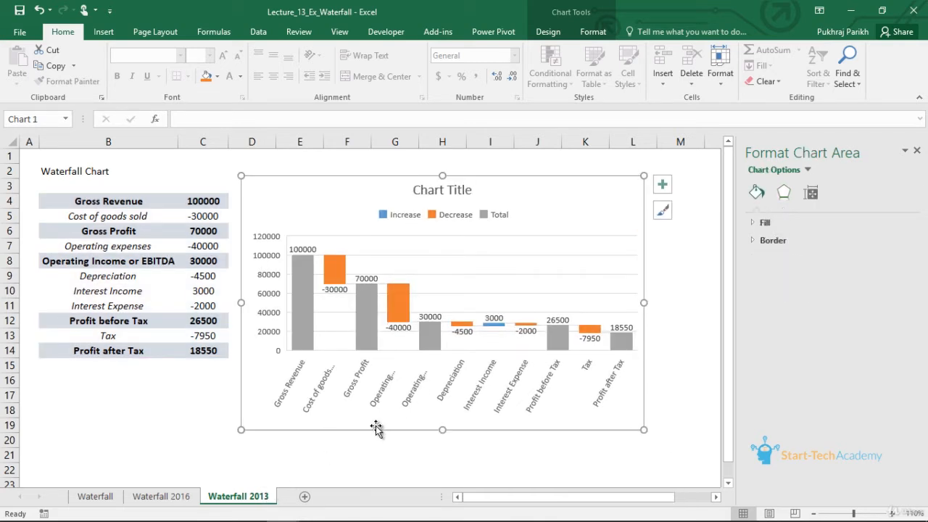
key("Delete")
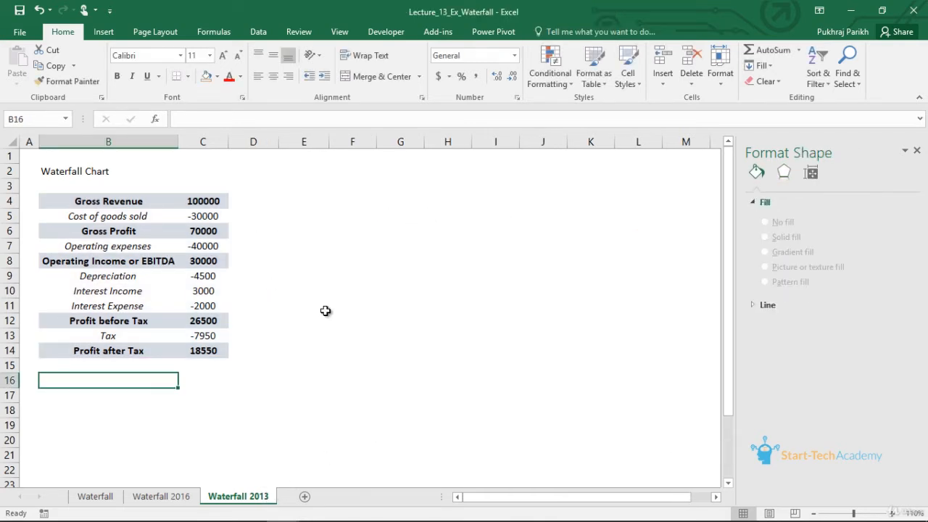
- Enter the column headings "Invisible series" in D3 and "display series" in E3
left_click(249, 190)
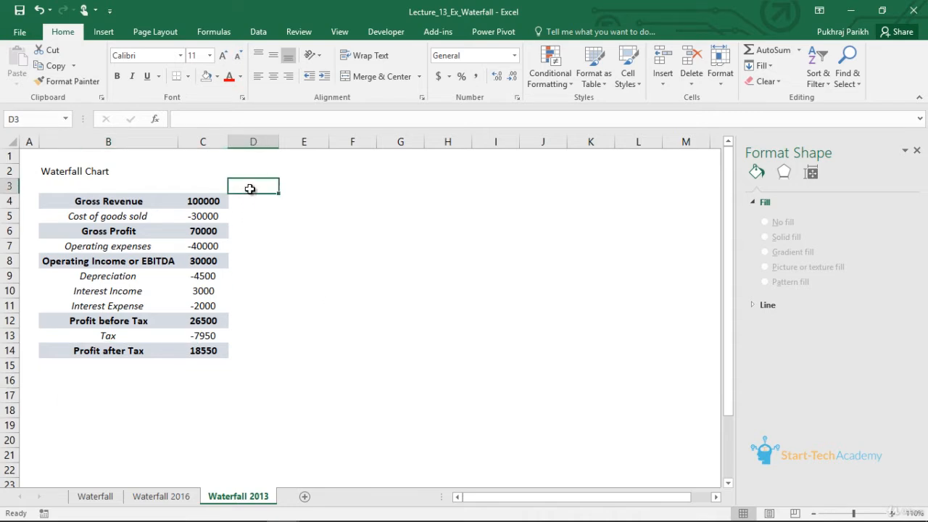
type("In")
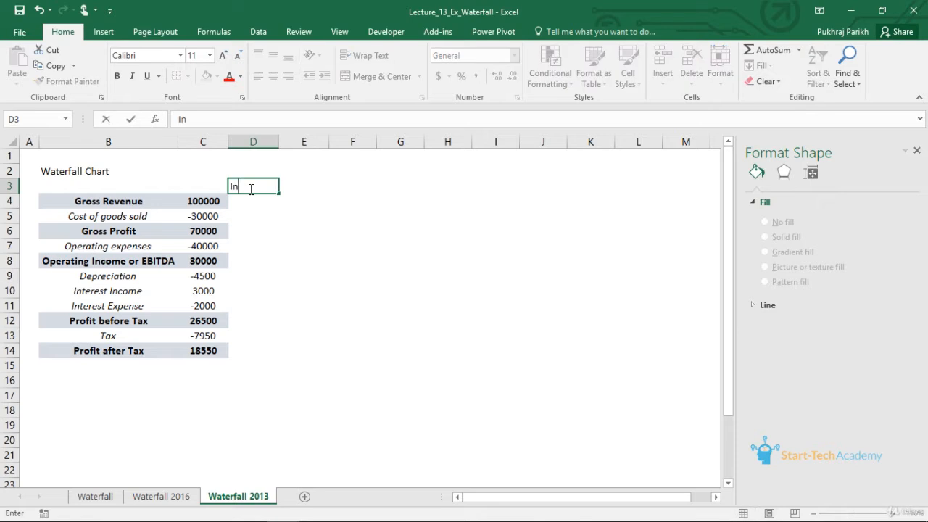
type("visible series")
key("Tab")
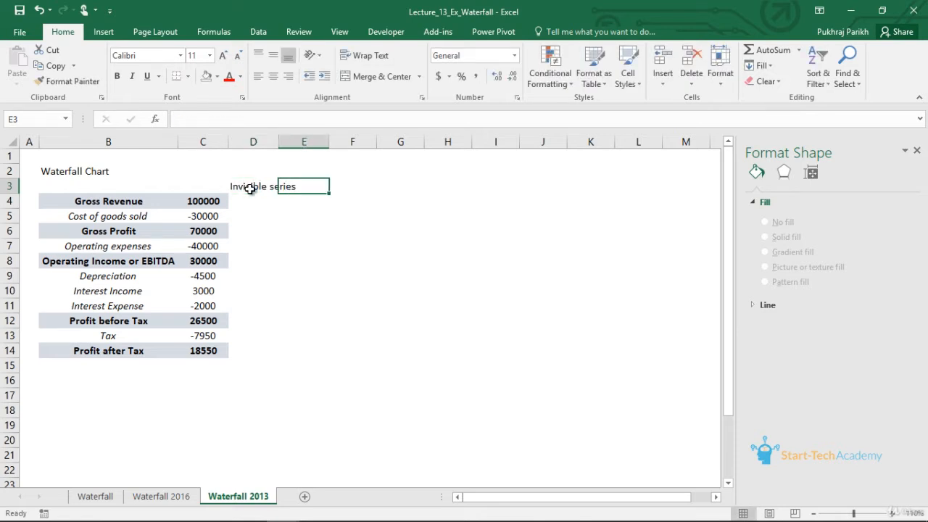
type("dis")
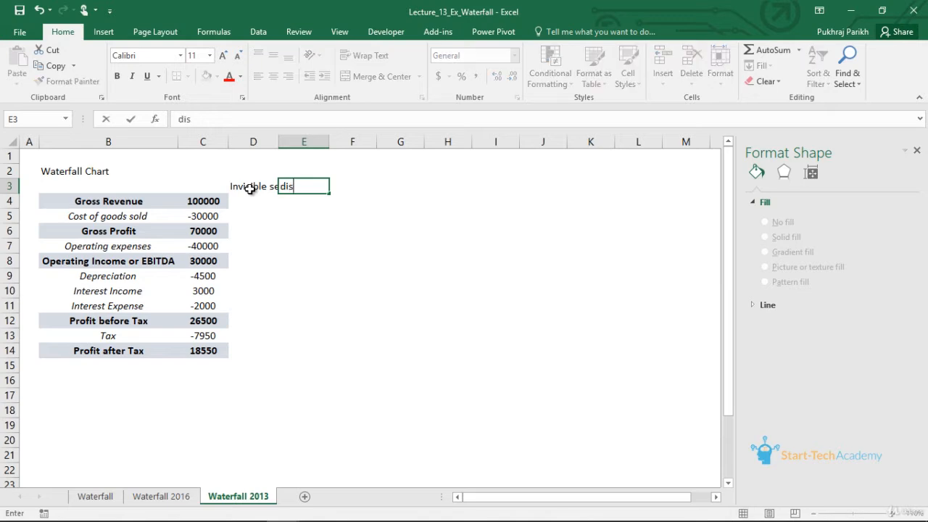
type("play series")
key("Return")
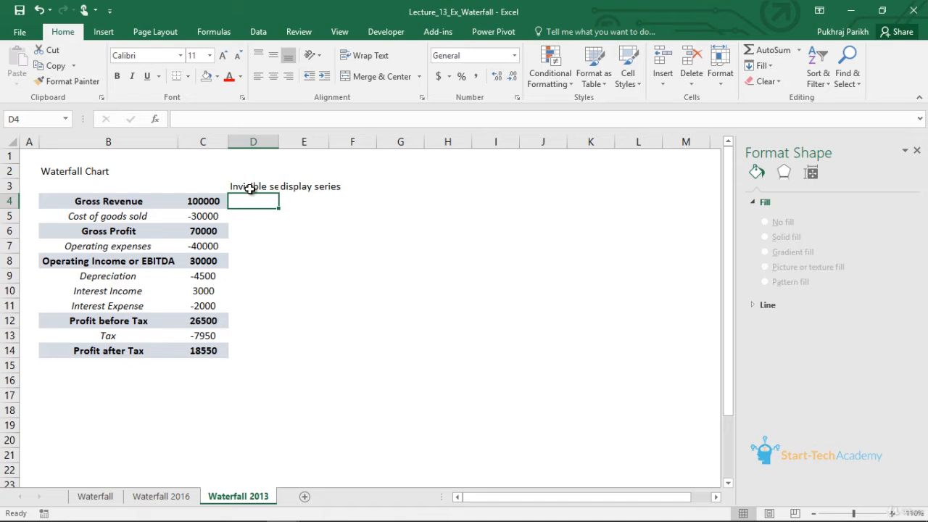
- Fill the Gross Revenue row with 0 for the invisible series and 100000 for the display series
type("0")
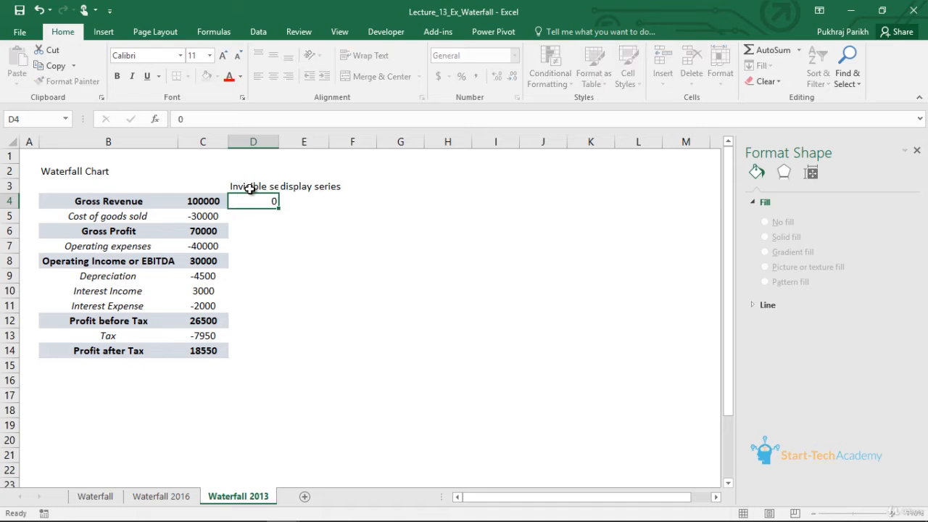
key("Tab")
type("10")
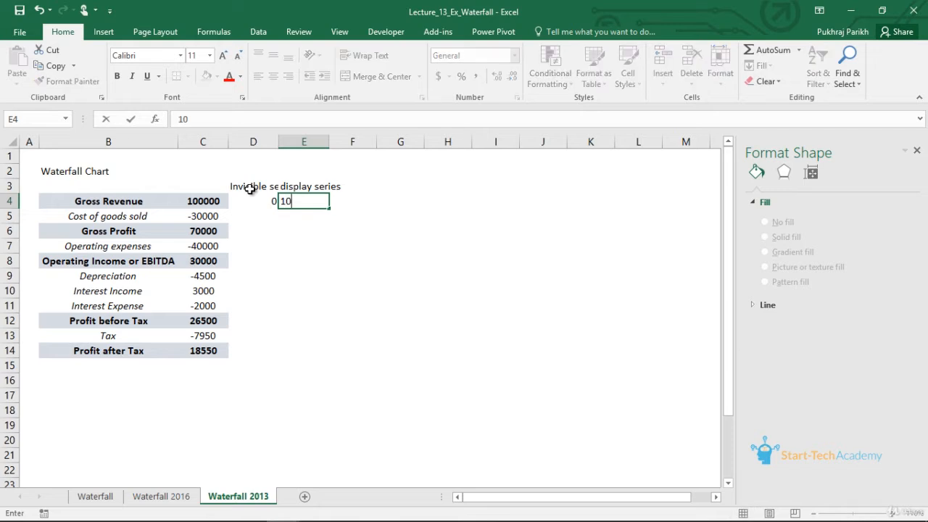
type("0000")
key("Return")
- Fill the Gross Profit row with 0 for the invisible series and 70000 for the display series
key("Down")
key("Left")
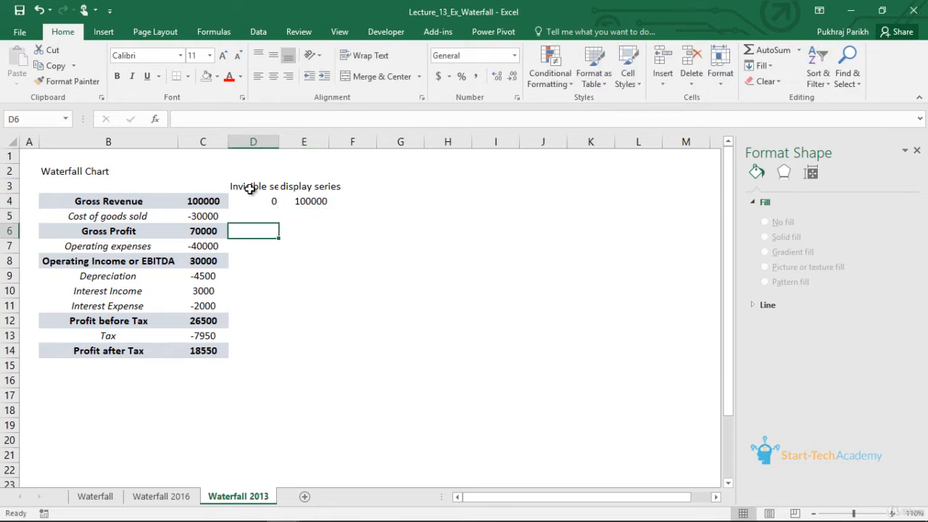
type("0")
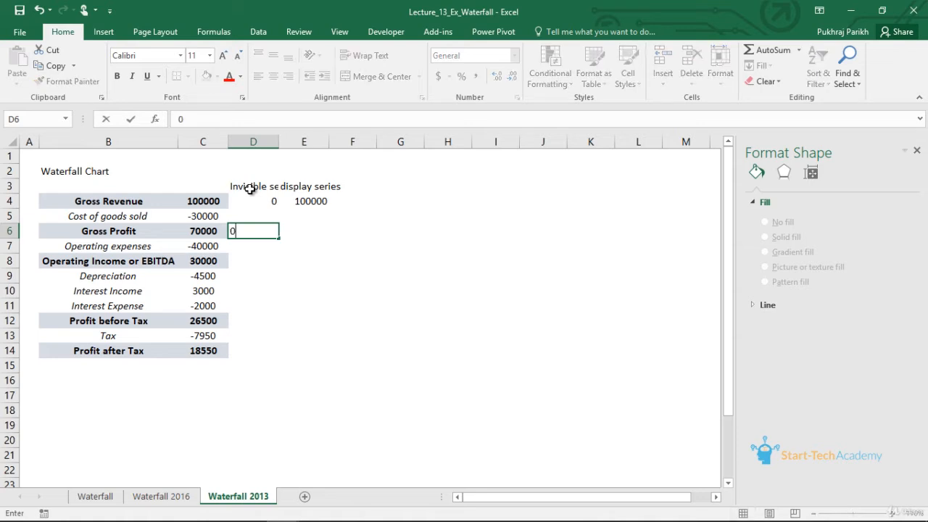
key("Tab")
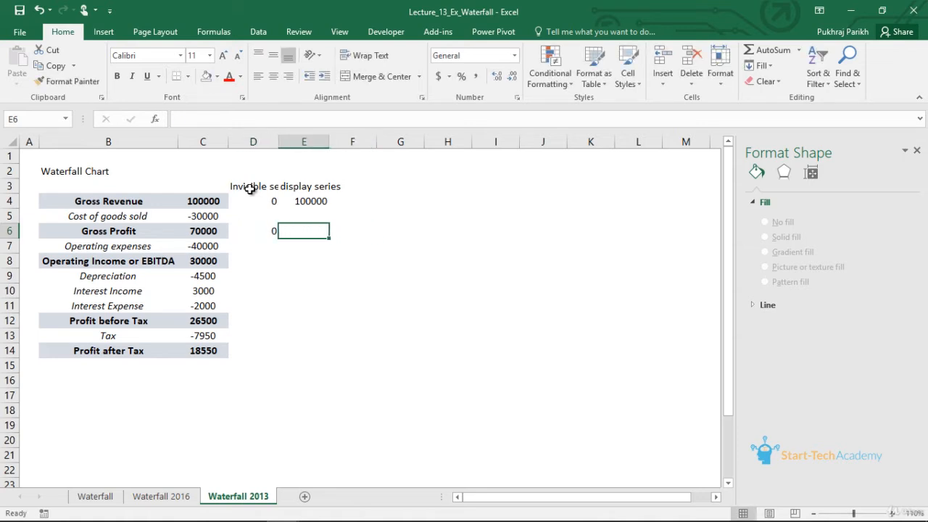
type("70000")
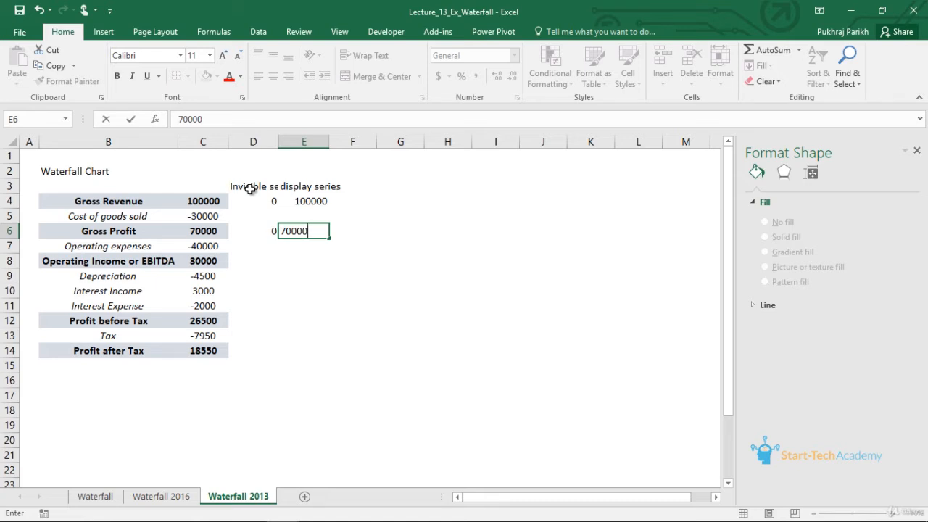
key("Return")
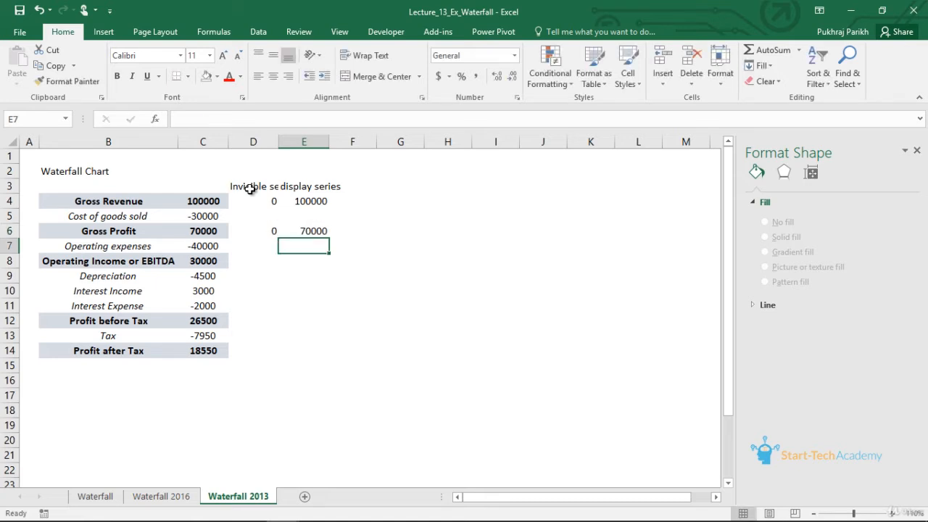
- Fill the Operating Income or EBITDA row with invisible series 0 and display series 30000
key("Down")
key("Left")
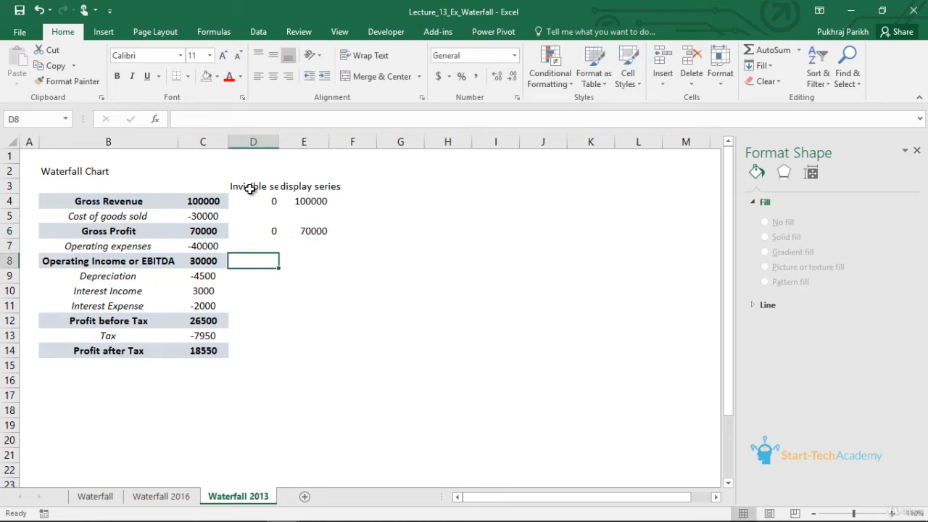
type("0")
key("Tab")
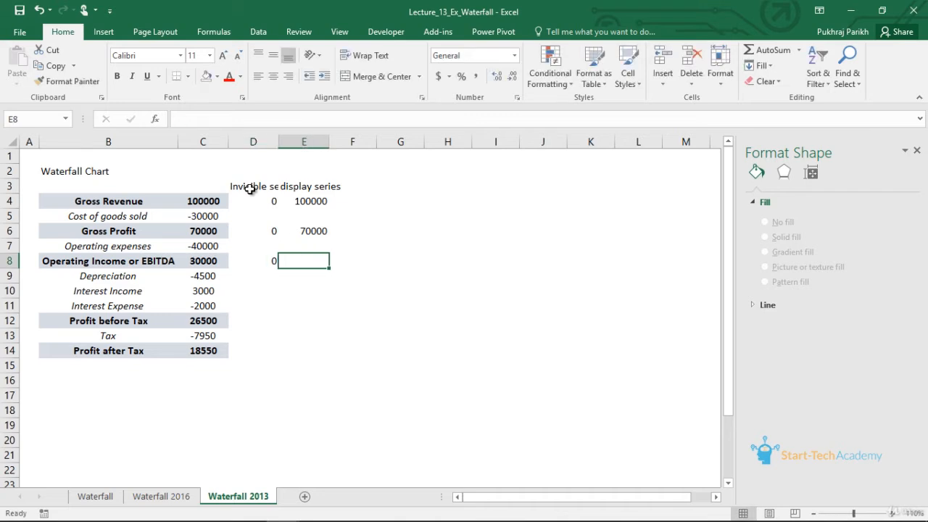
type("30000")
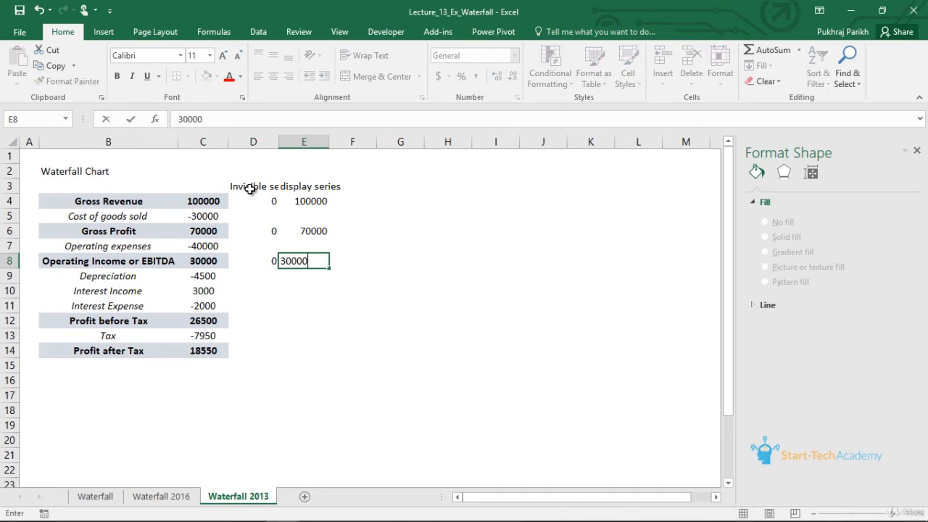
key("Return")
- Fill the Profit before Tax row with invisible series 0 and display series 26500
key("Down")
key("Down")
key("Down")
key("Left")
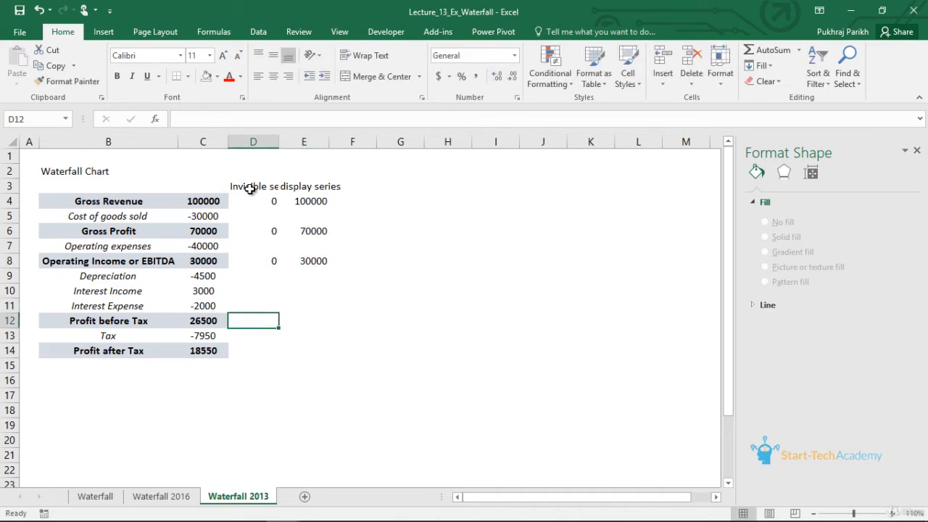
type("0")
key("Tab")
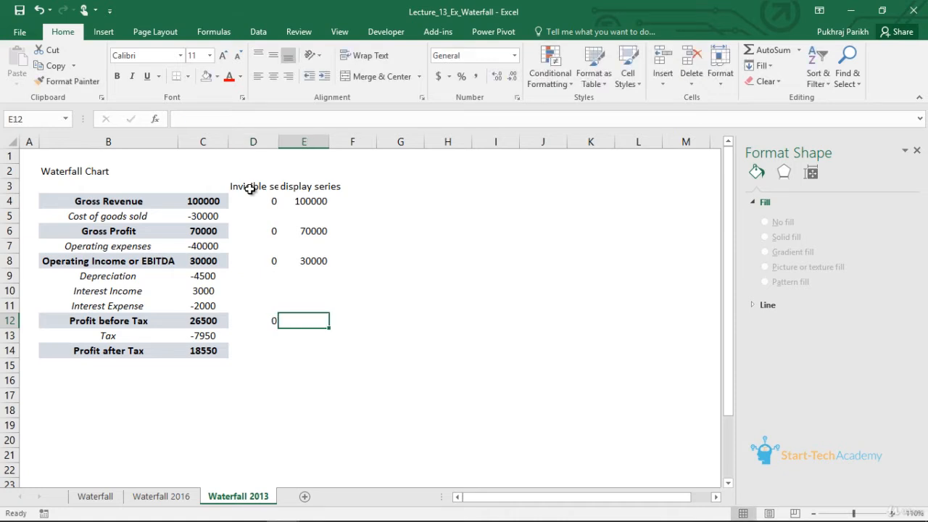
type("265")
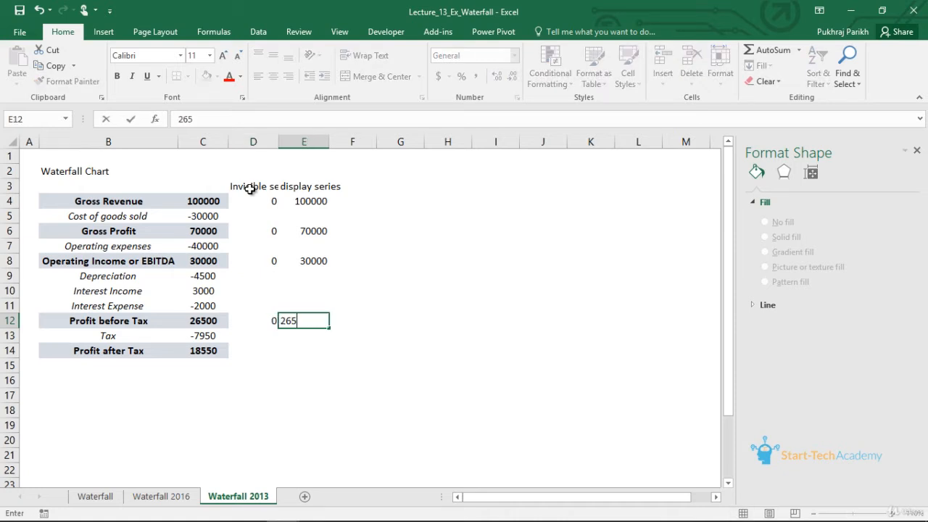
type("00")
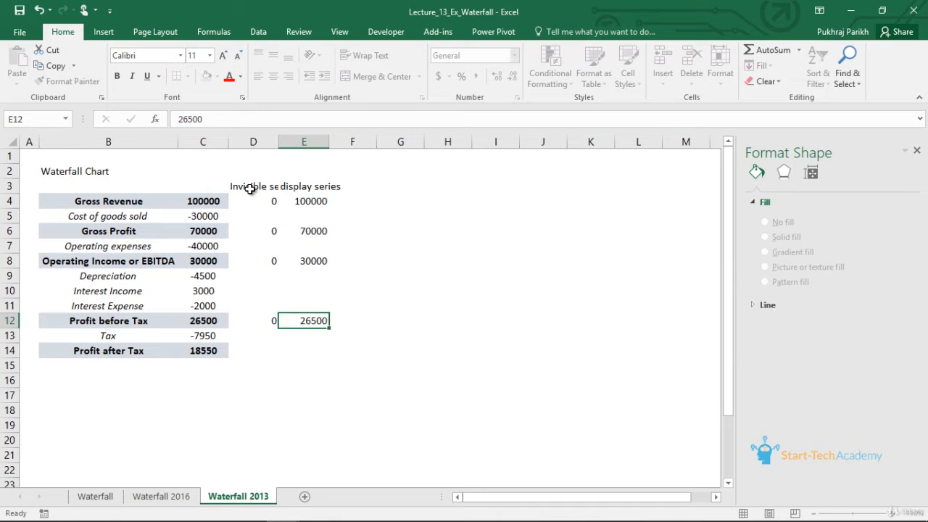
key("Return")
key("Return")
- Fill the Profit after Tax row with invisible series 0 and display series 18550
key("Left")
type("0")
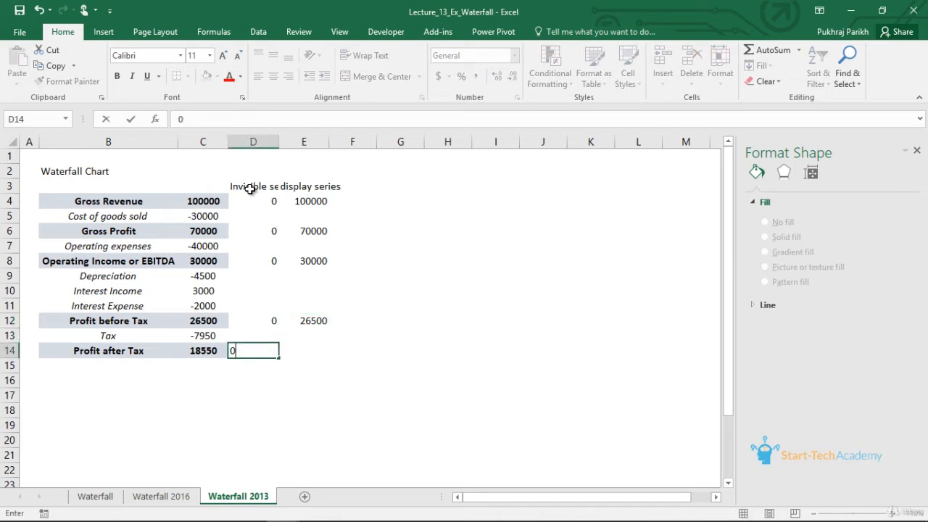
key("Tab")
type("1")
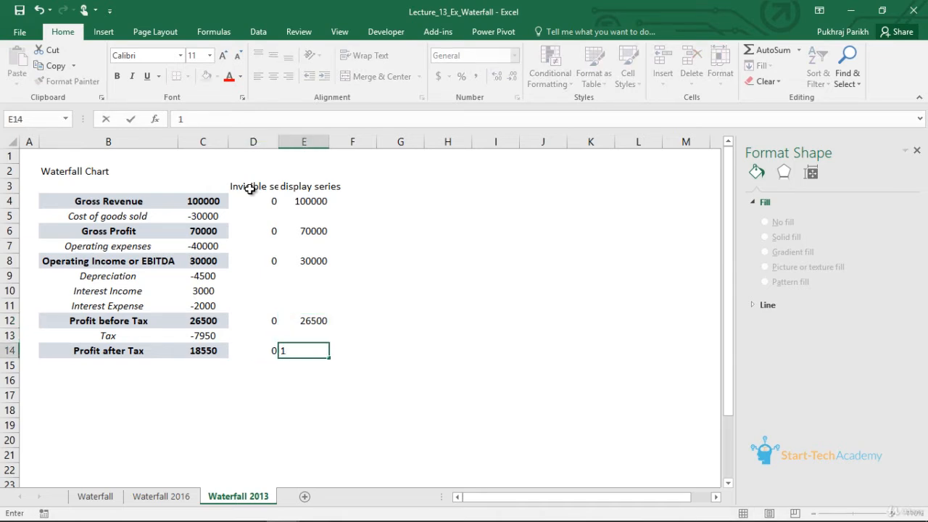
type("9")
type("5")
type("50")
key("Up")
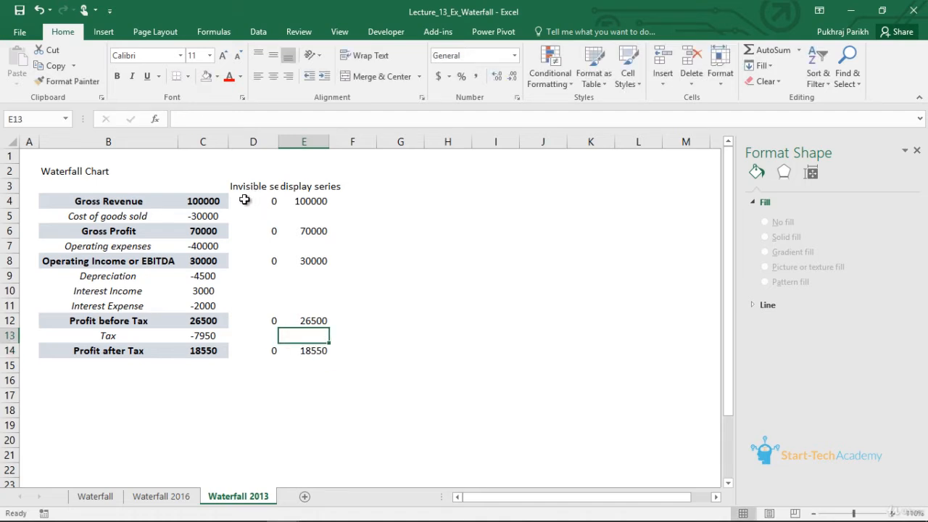
- Insert a 2-D stacked column chart from D4:E14 and place it beside the data table
left_click_drag(250, 201, 311, 329)
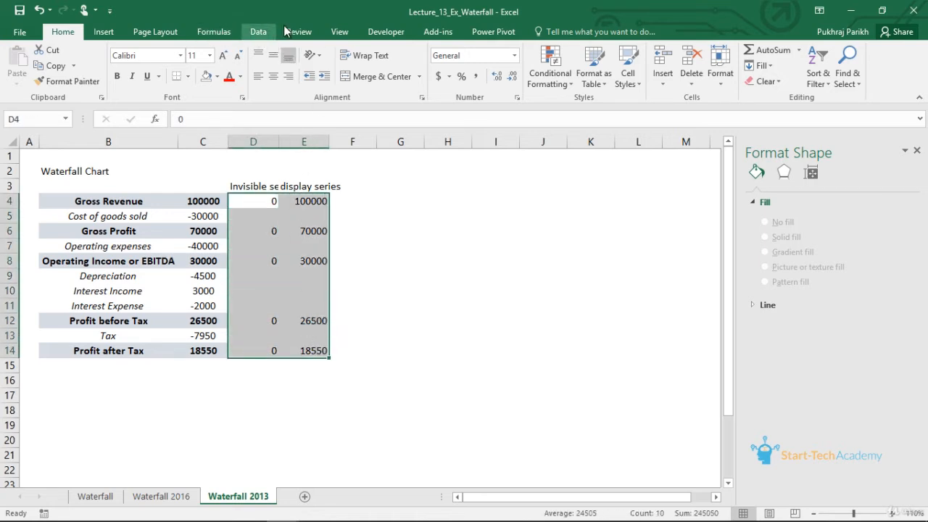
left_click(102, 33)
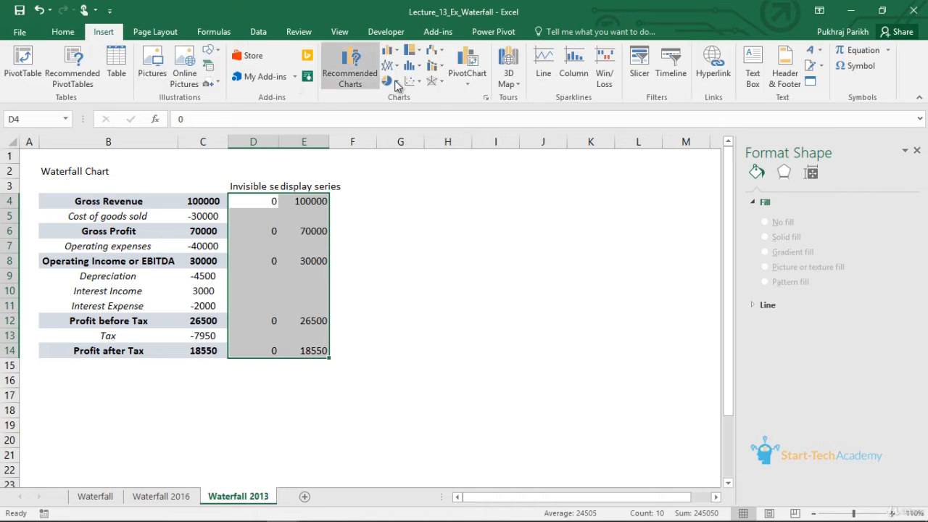
left_click(398, 53)
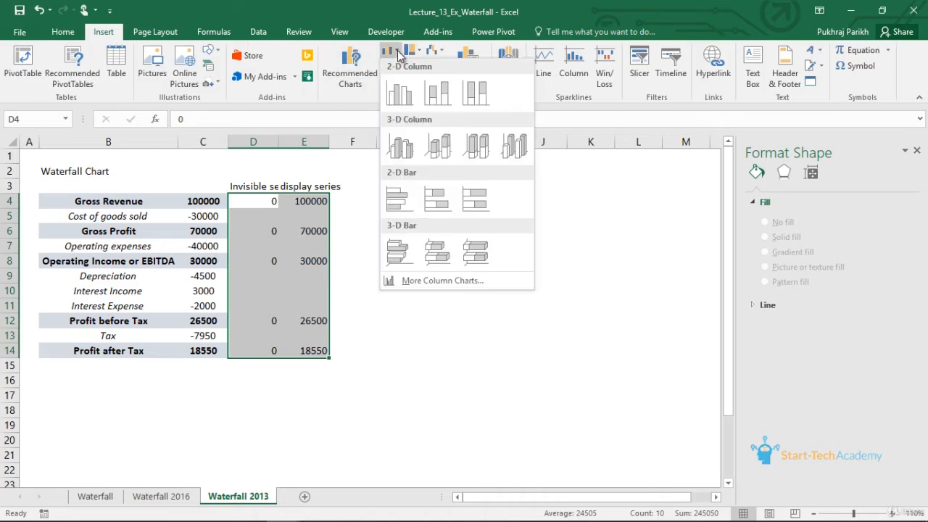
left_click(437, 93)
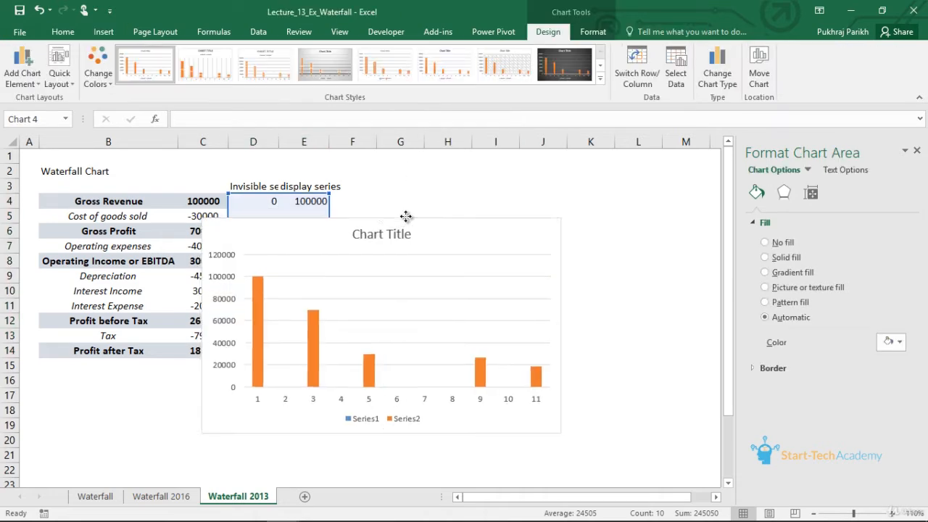
left_click_drag(398, 216, 534, 178)
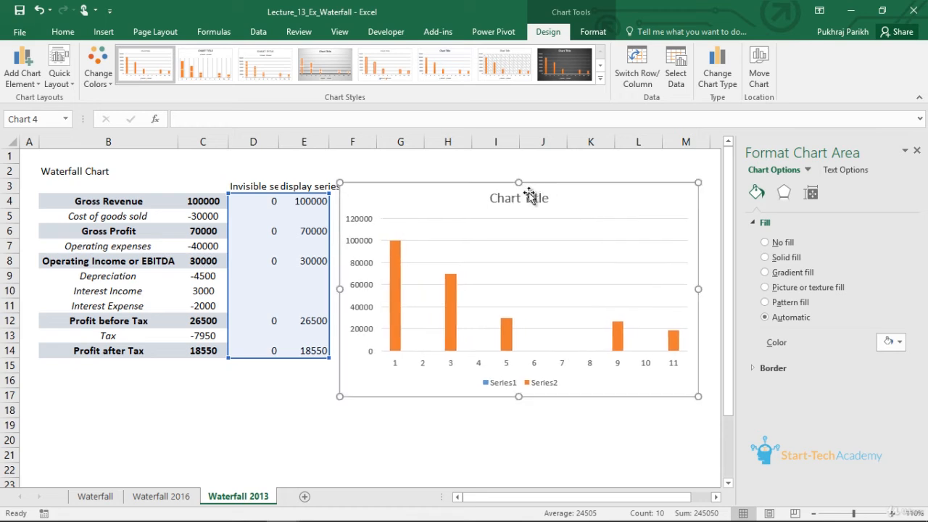
- Examine the display series columns in the stacked chart and the Cost of goods sold entries in row 5
left_click(394, 289)
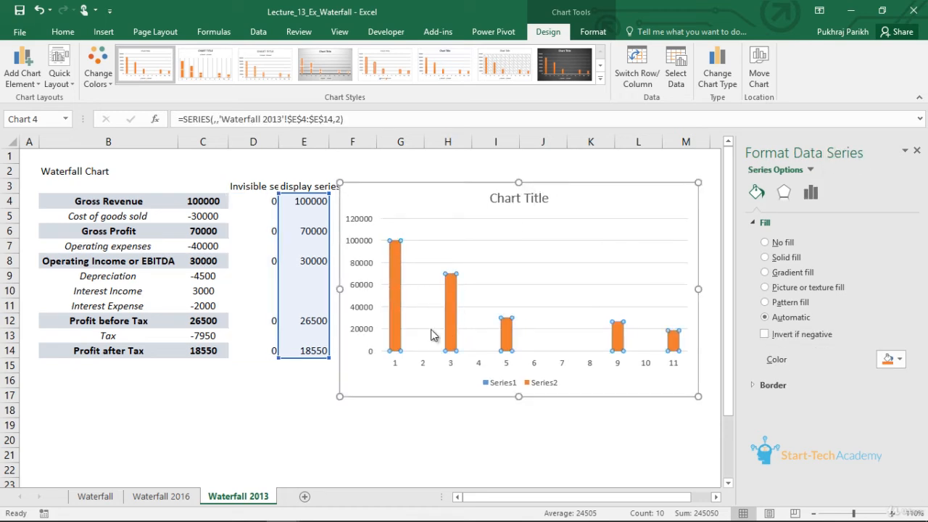
left_click(421, 264)
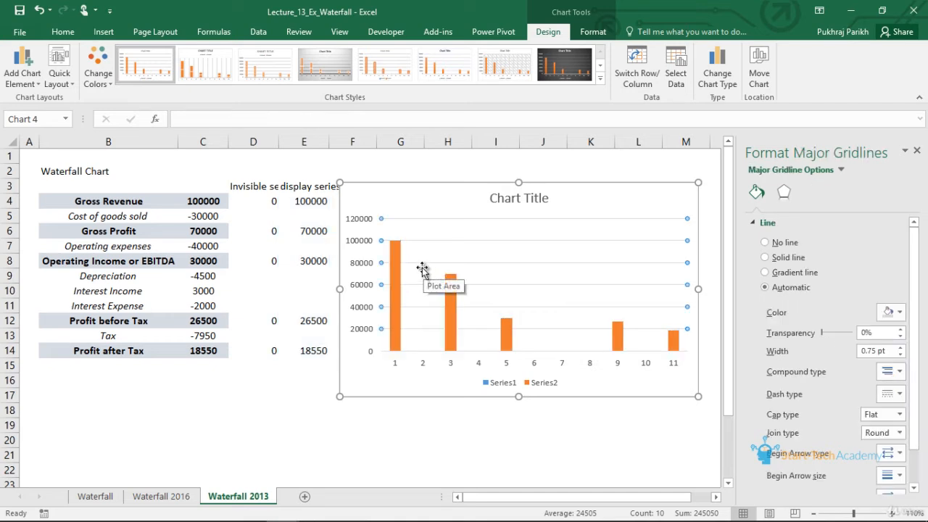
left_click(270, 217)
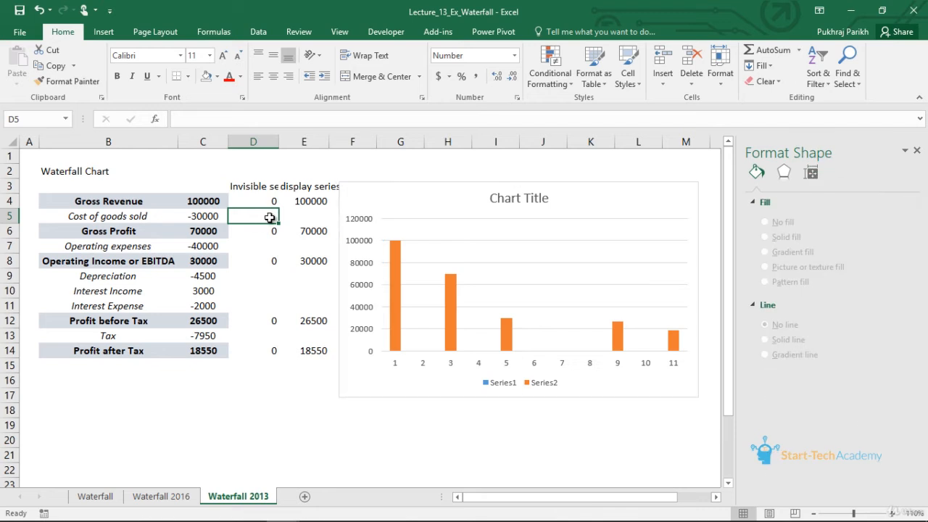
left_click(217, 216)
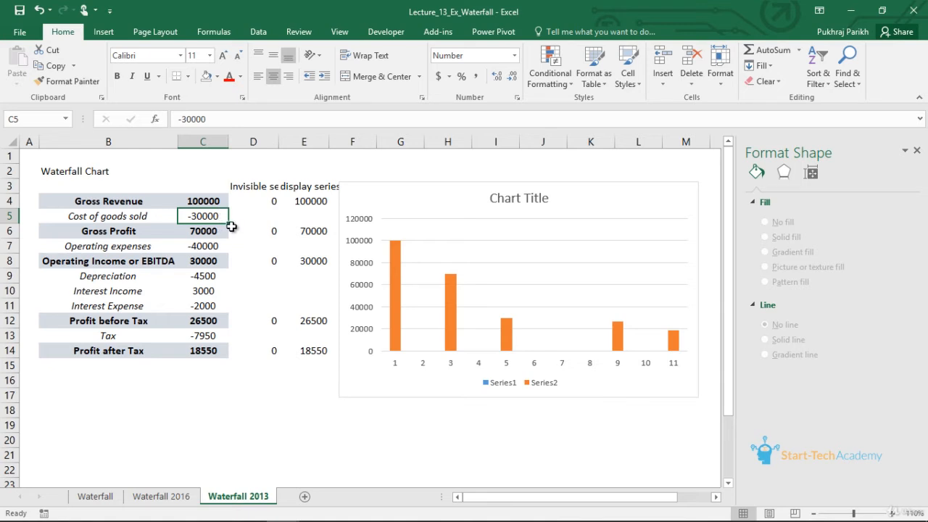
- Enlarge the waterfall chart on the Waterfall 2016 sheet and select its Cost of goods sold bar
left_click(161, 497)
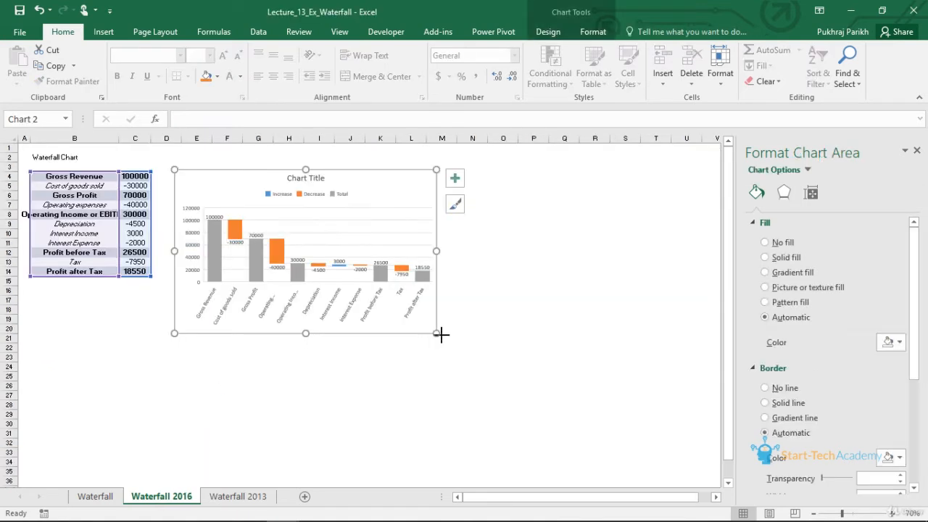
left_click_drag(436, 334, 560, 419)
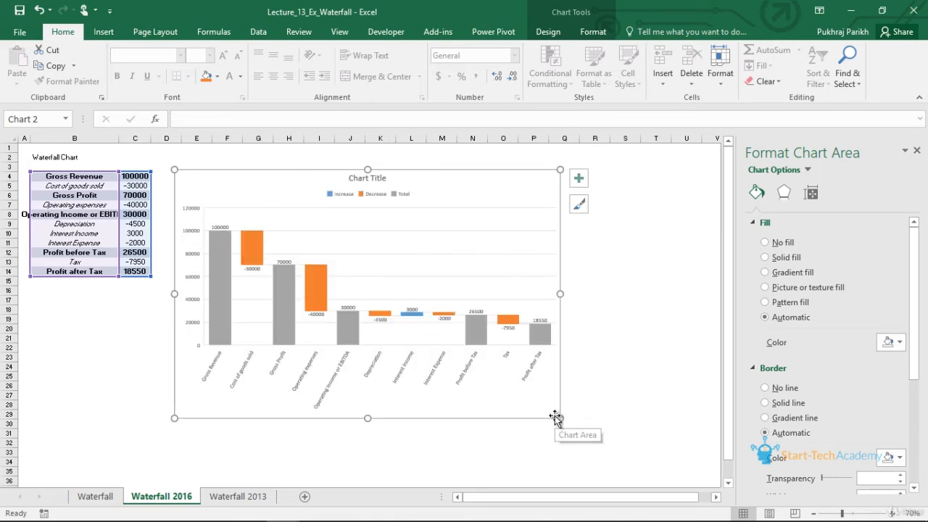
left_click(253, 245)
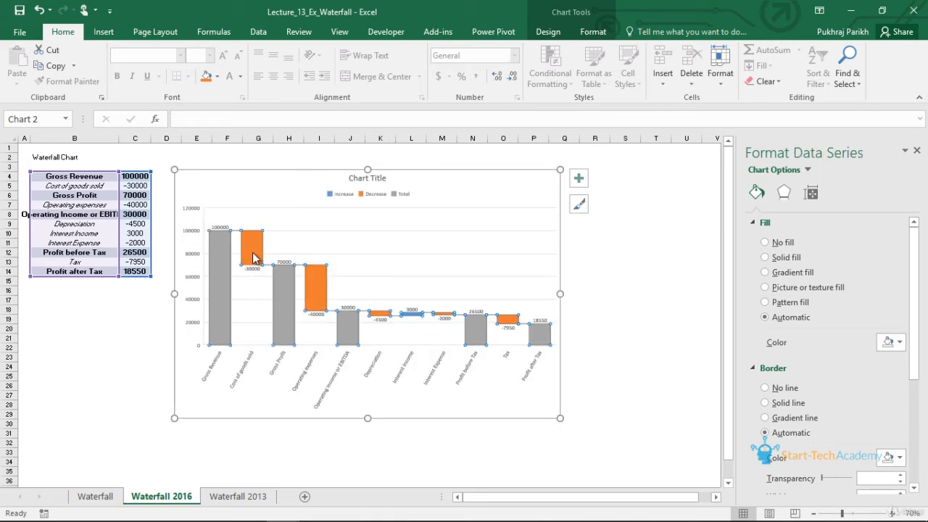
left_click(255, 254)
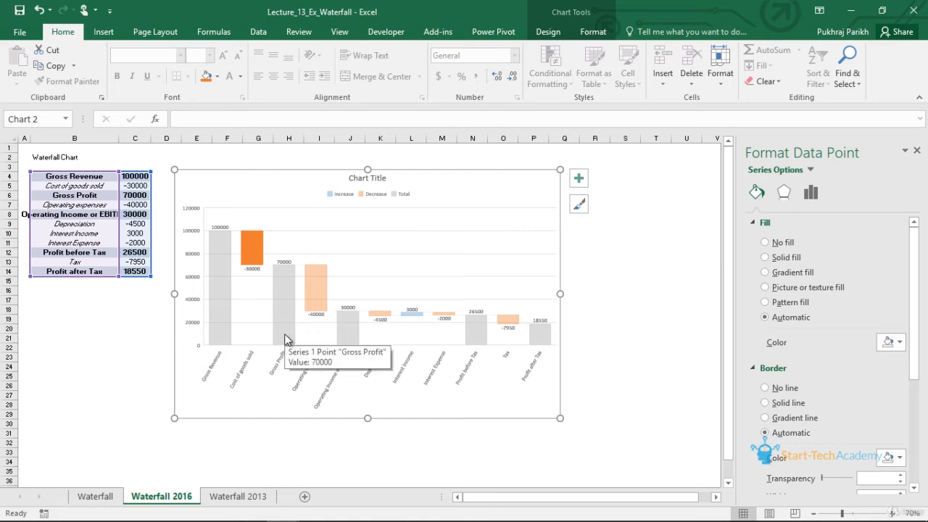
- Fill the Cost of goods sold row on the Waterfall 2013 sheet with invisible series 70000 and display series 30000
left_click(251, 497)
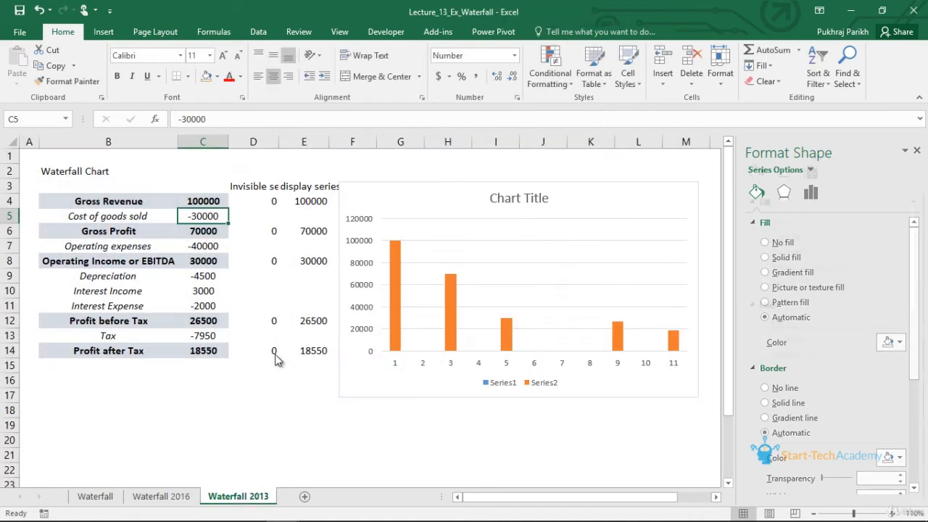
left_click(269, 217)
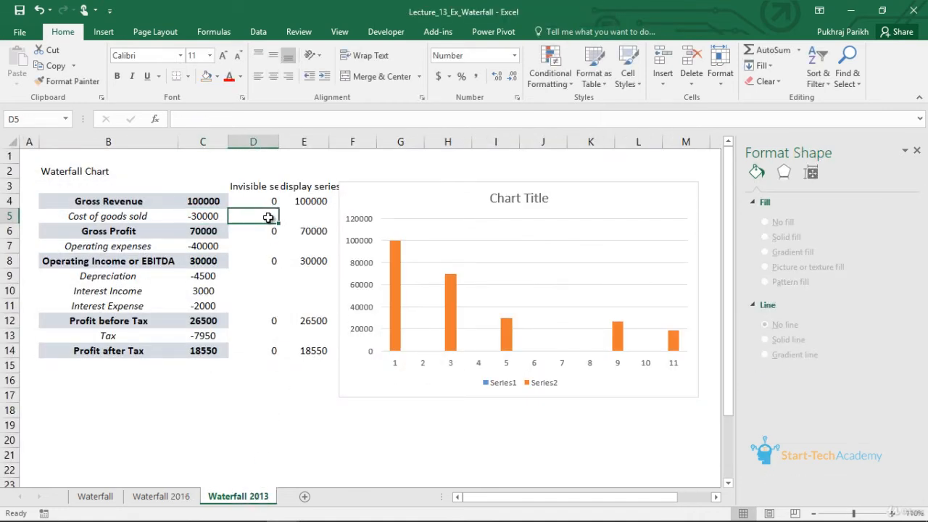
left_click(449, 311)
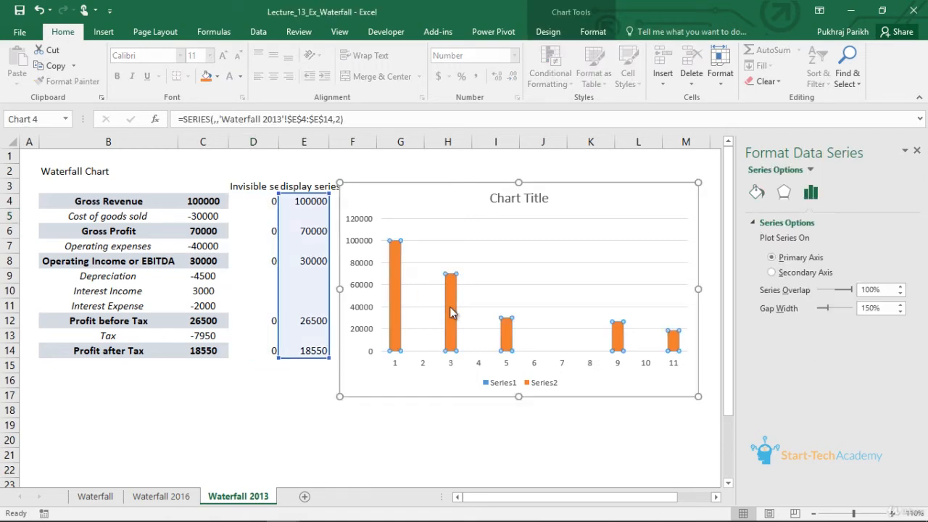
left_click(450, 307)
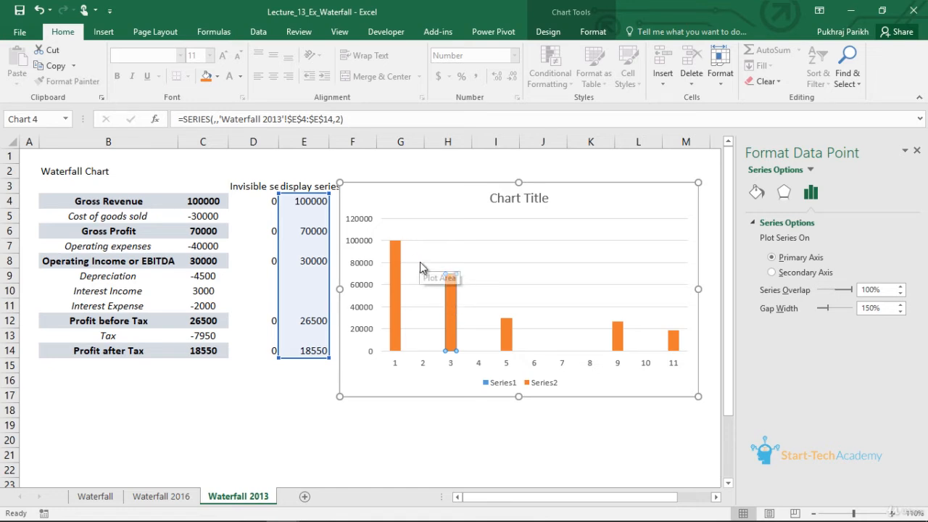
left_click(256, 215)
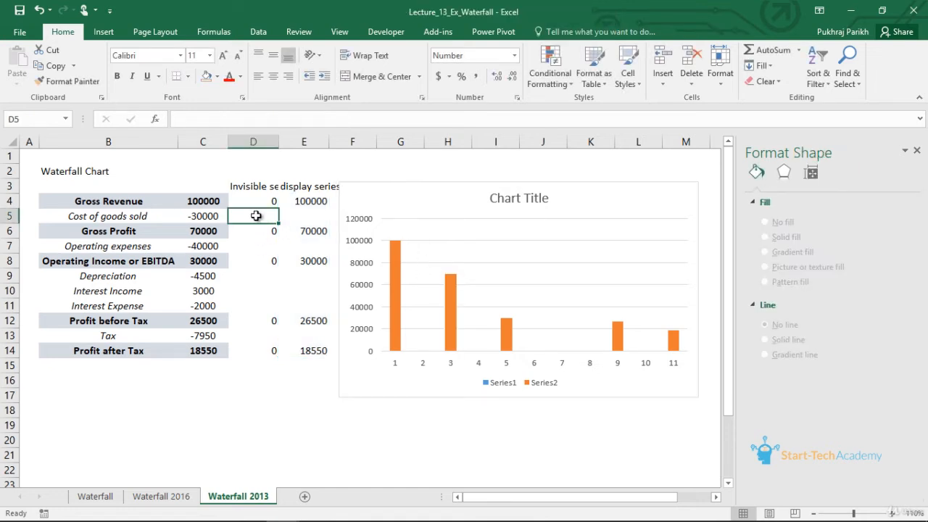
type("700")
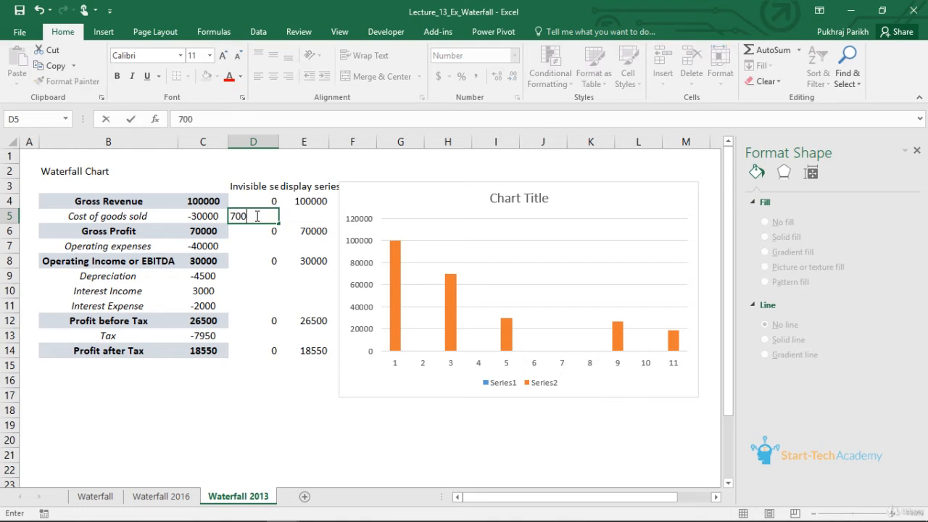
type("00")
left_click(316, 216)
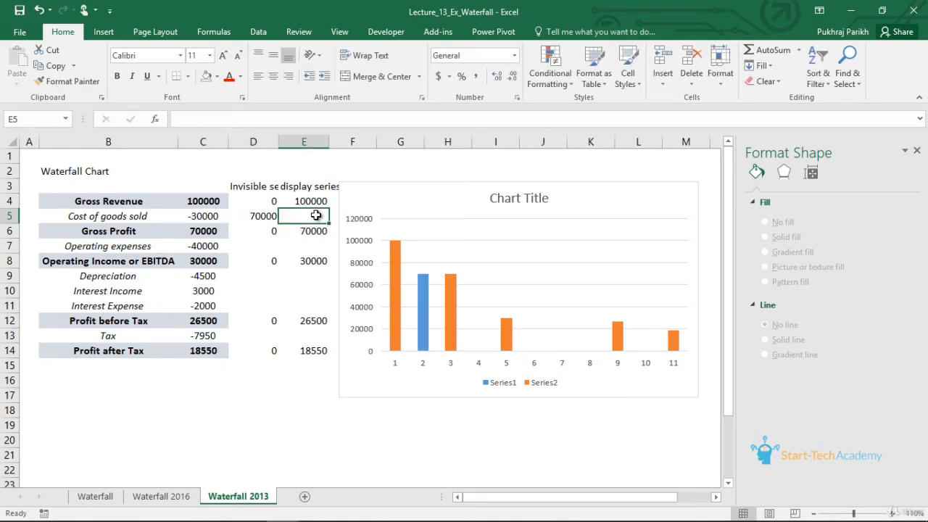
type("30000")
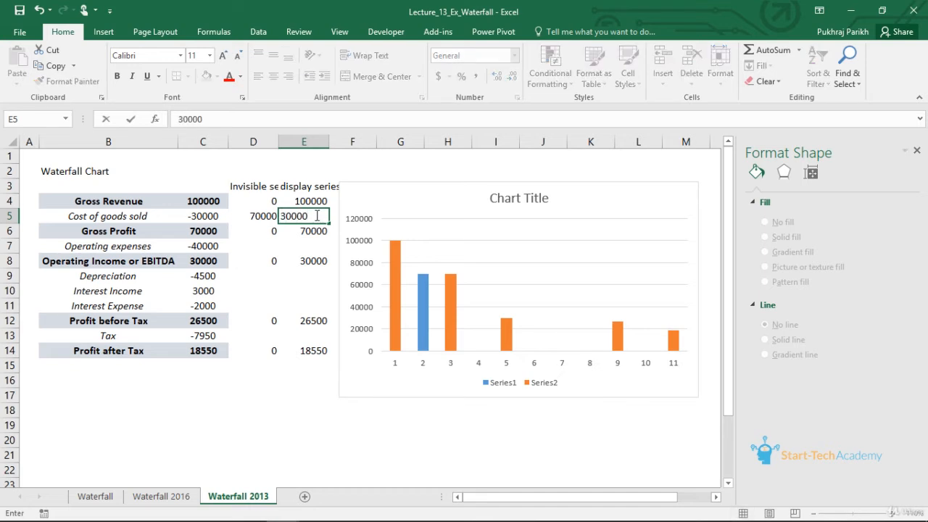
left_click(311, 259)
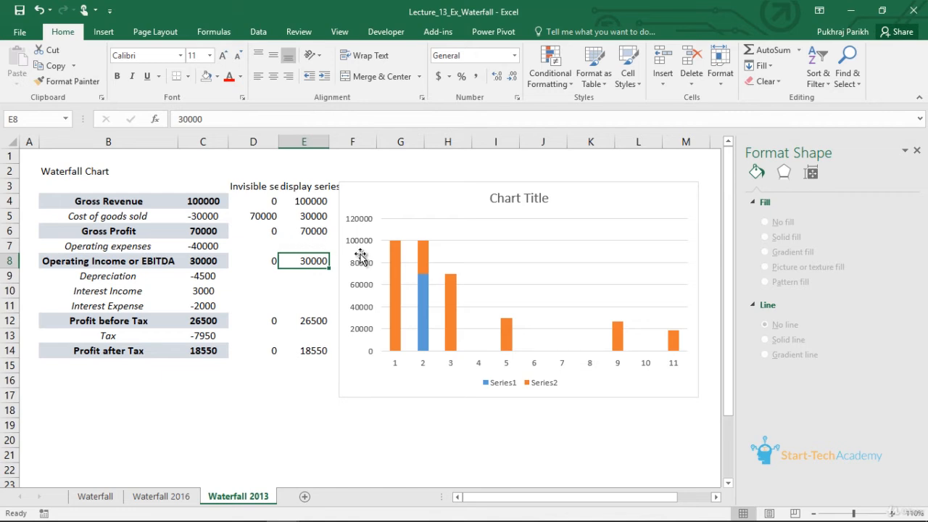
- Set the invisible series column in the stacked chart to No fill
left_click(425, 264)
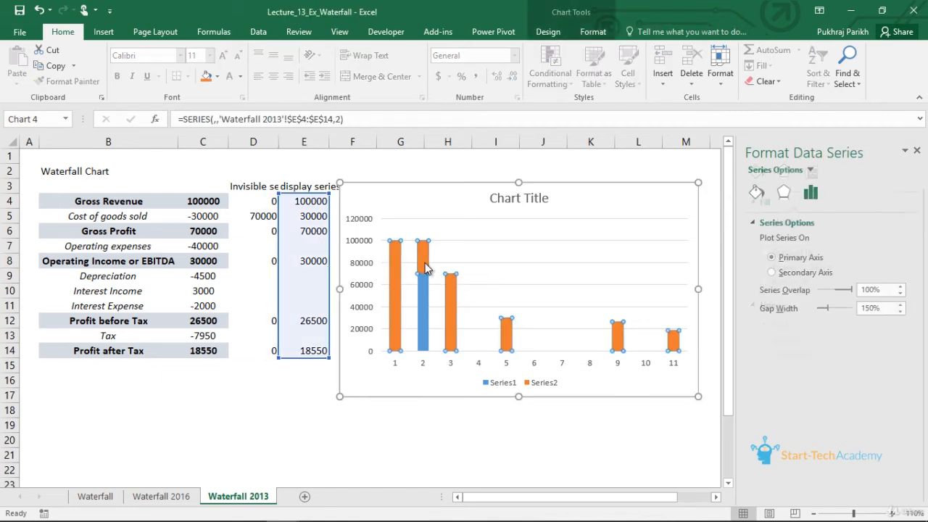
left_click(425, 264)
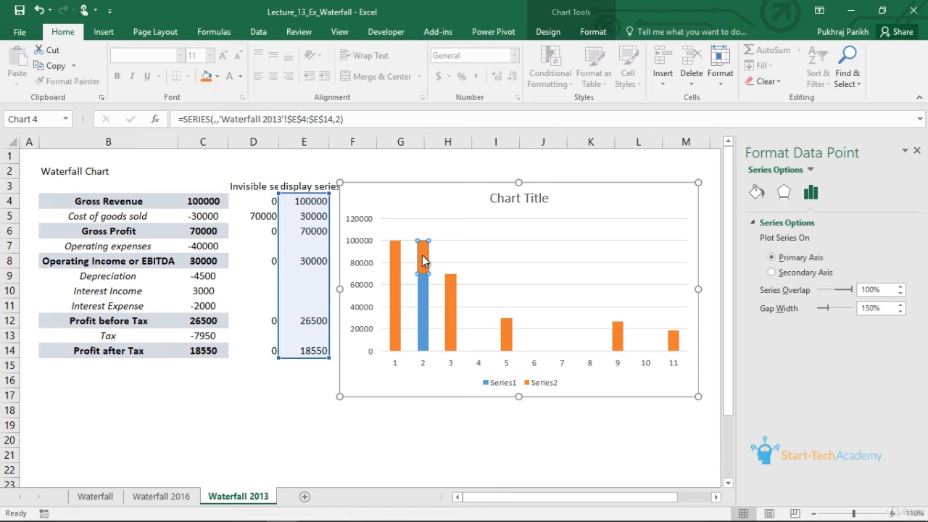
left_click(426, 306)
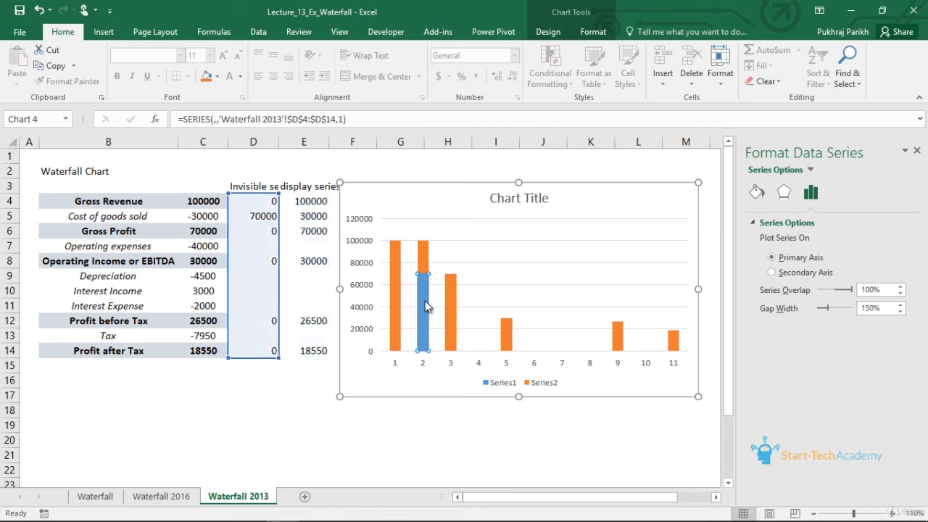
left_click(758, 194)
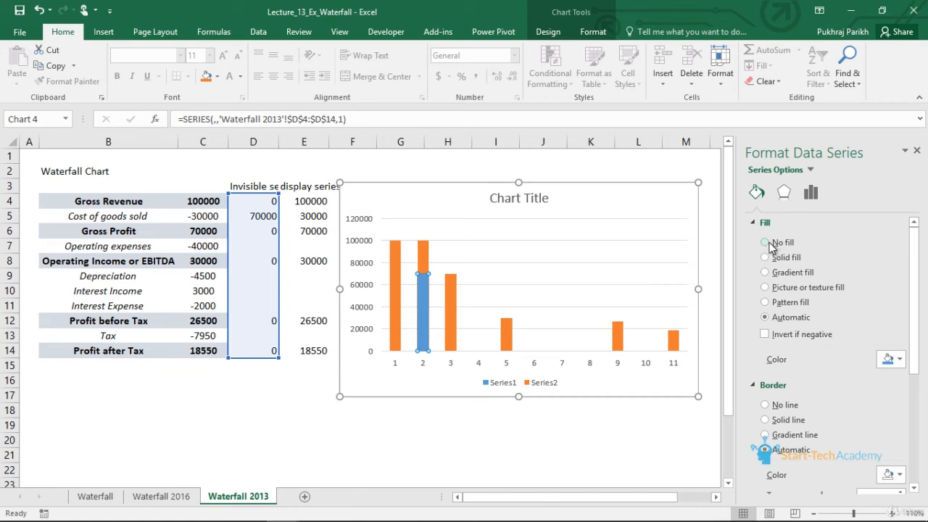
left_click(769, 242)
left_click(409, 296)
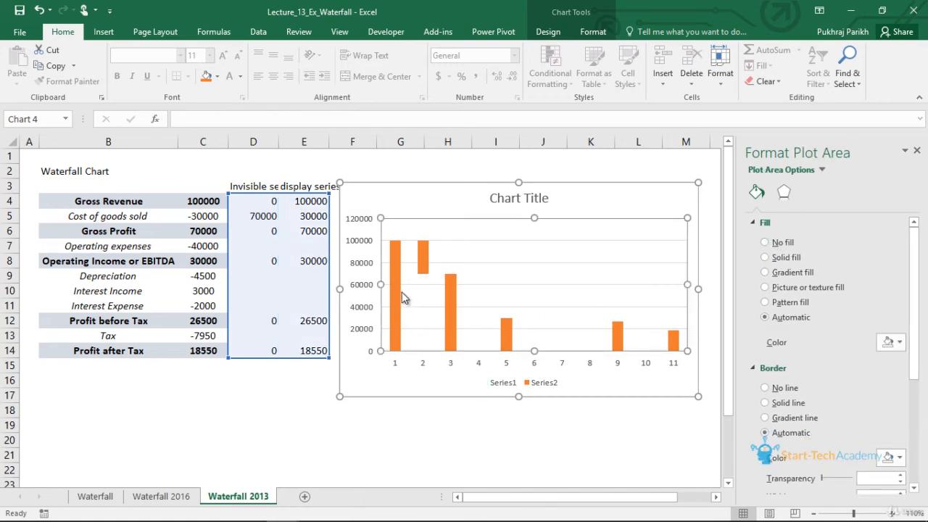
mouse_move(397, 296)
left_click(422, 265)
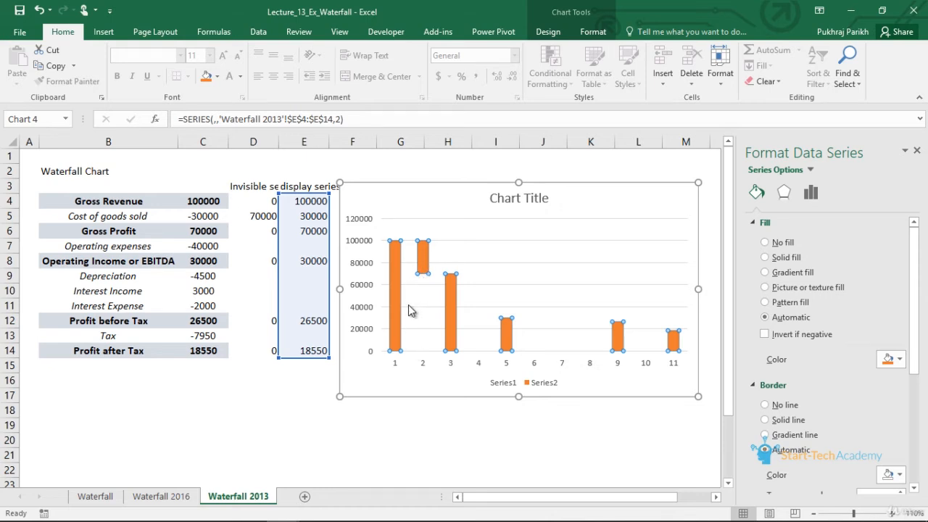
mouse_move(404, 312)
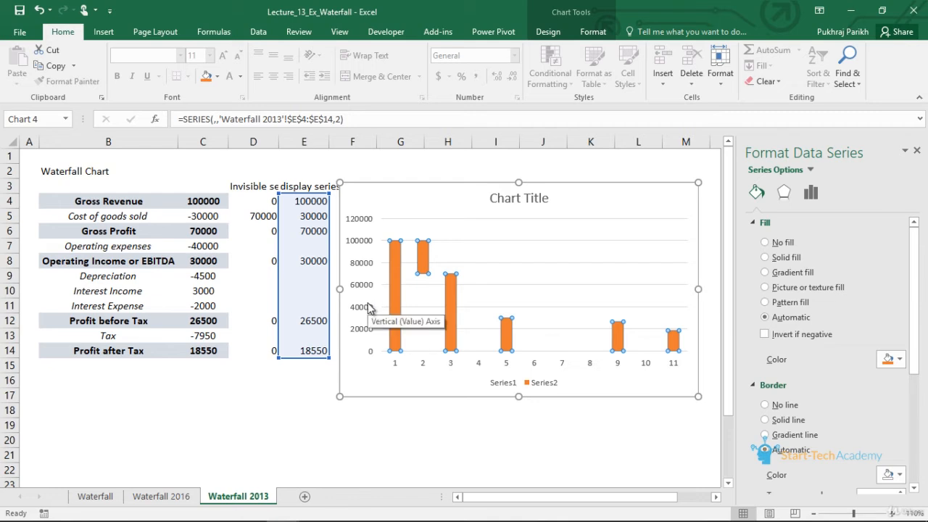
- Recolor the Gross Revenue and Gross Profit columns, points 1 and 3, with a dark gray solid fill
left_click(253, 246)
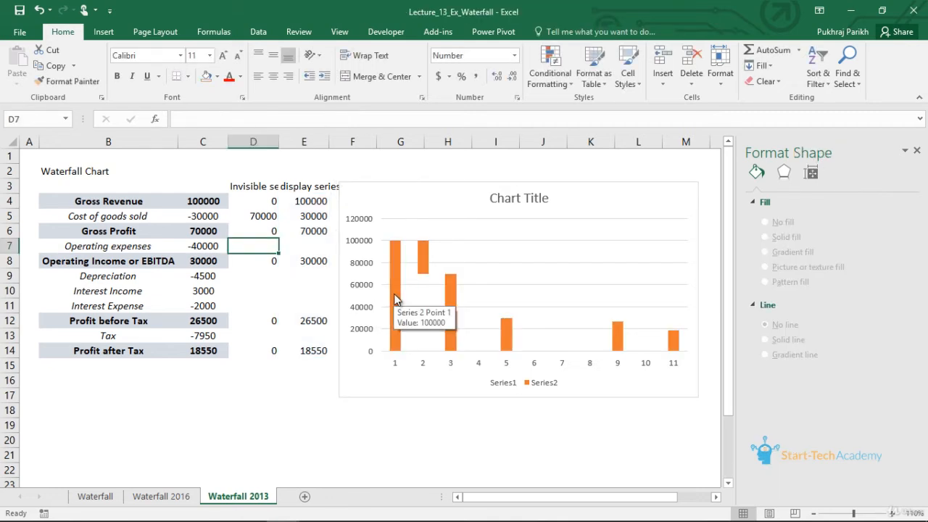
left_click(394, 297)
left_click(394, 298)
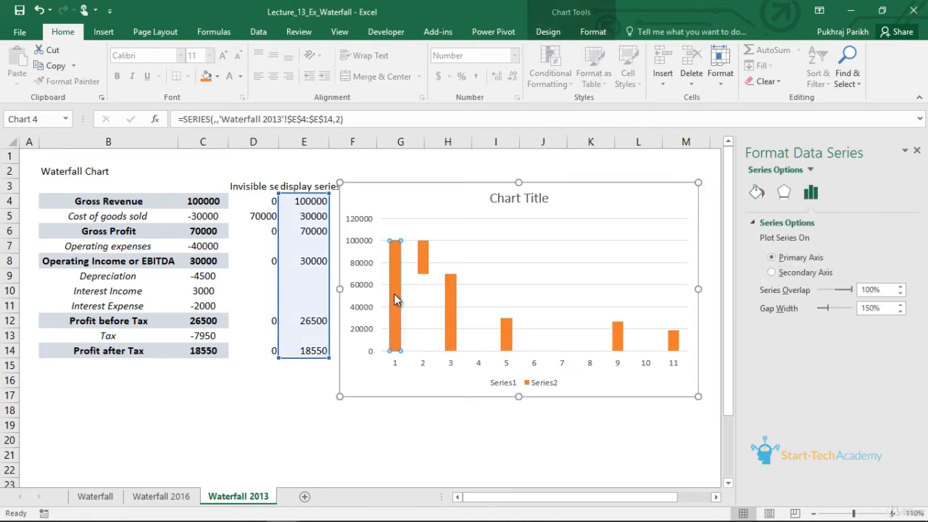
left_click(757, 193)
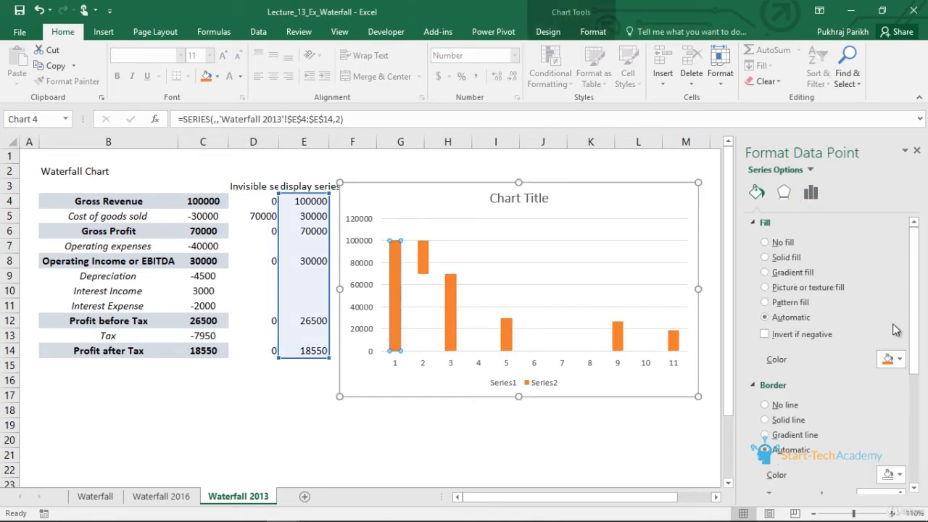
left_click(890, 362)
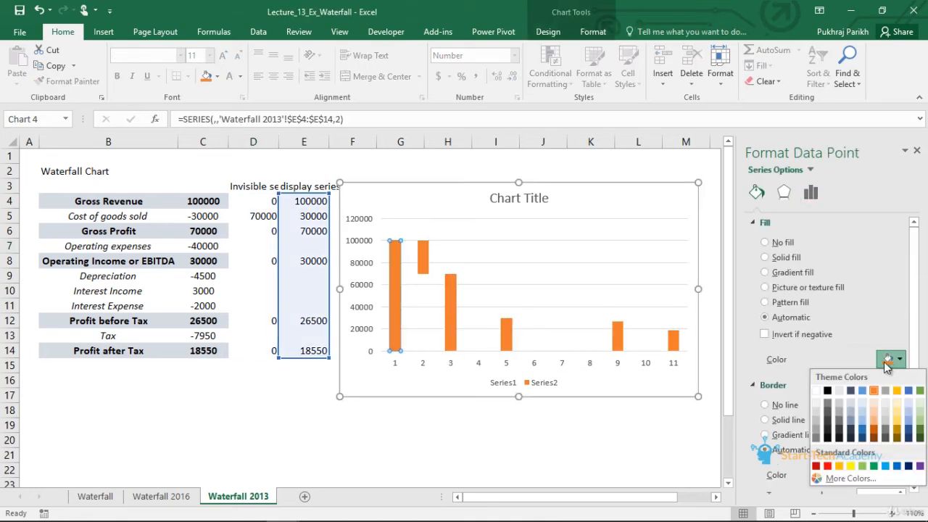
left_click(808, 432)
left_click(451, 330)
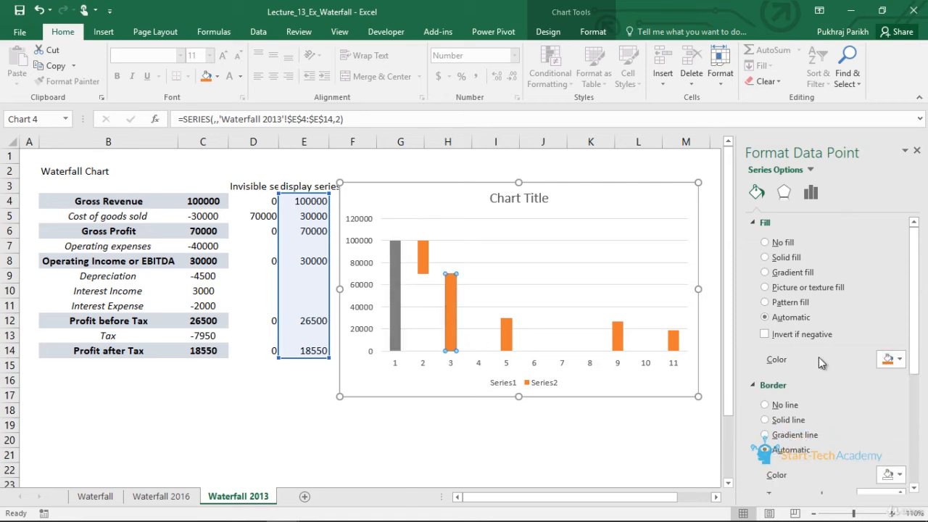
left_click(890, 362)
left_click(813, 436)
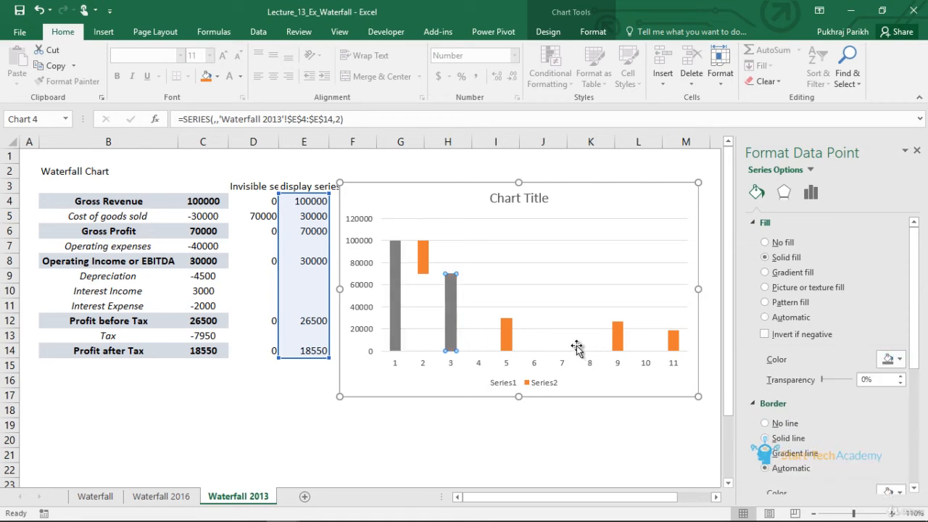
- Apply the same dark gray fill to the Operating Income, Profit before Tax and Profit after Tax columns, points 5, 9 and 11
left_click(507, 335)
left_click(889, 359)
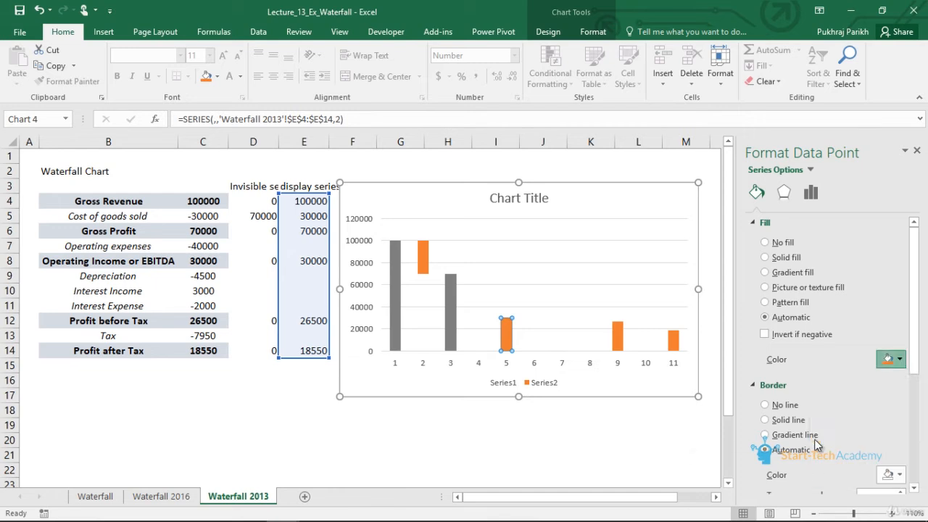
left_click(815, 437)
left_click(617, 335)
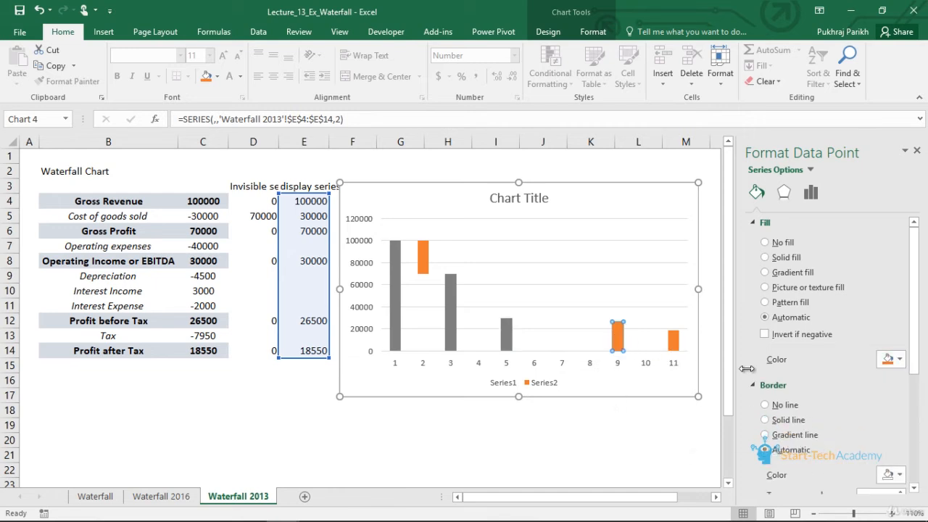
left_click(889, 359)
left_click(813, 438)
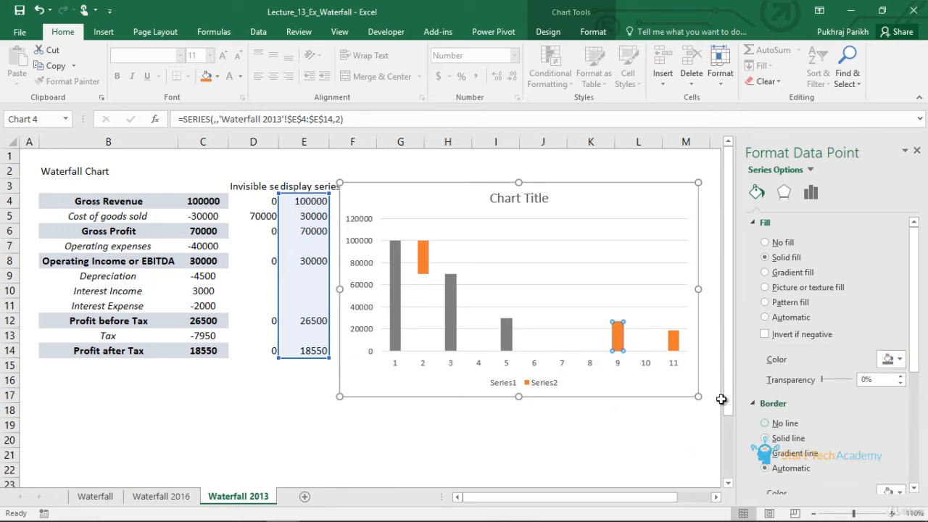
left_click(672, 347)
left_click(889, 359)
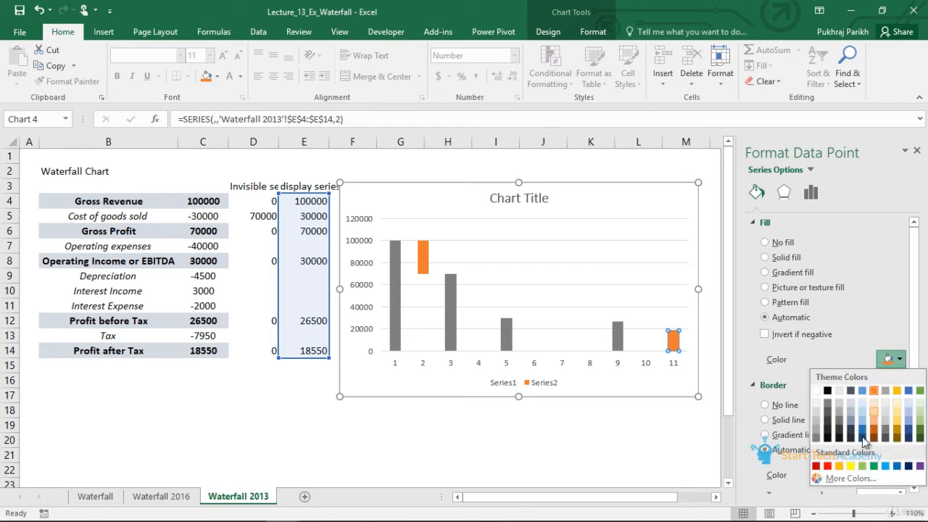
left_click(817, 438)
left_click(460, 302)
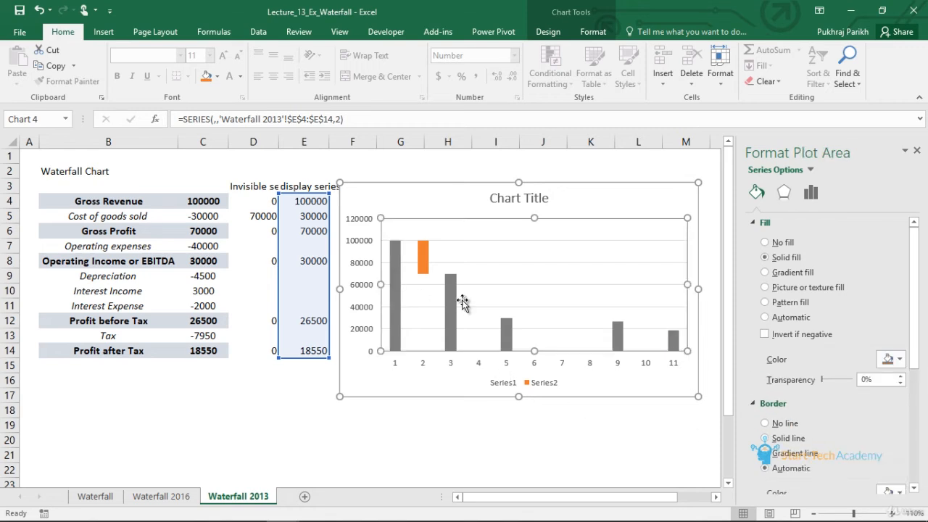
- Fill the Operating expenses row with invisible series 30000 and display series 40000
left_click(272, 247)
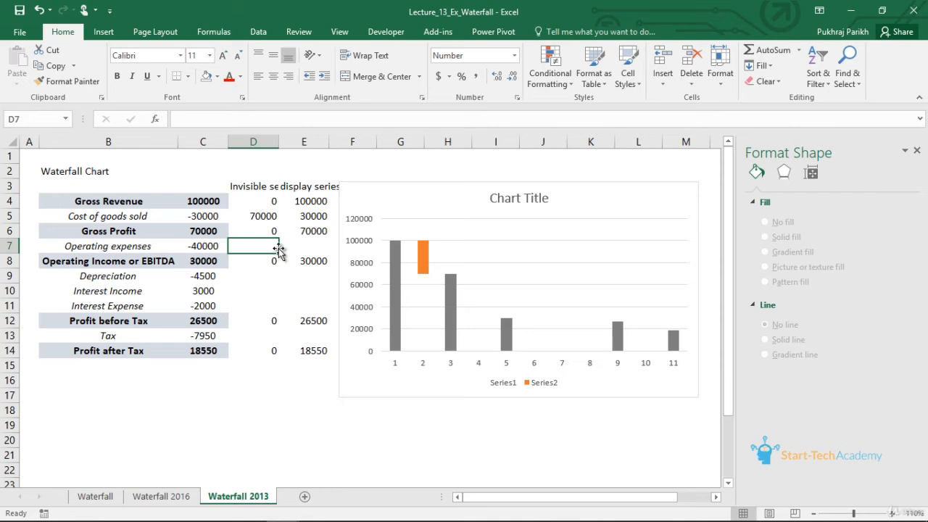
left_click(508, 335)
left_click(508, 335)
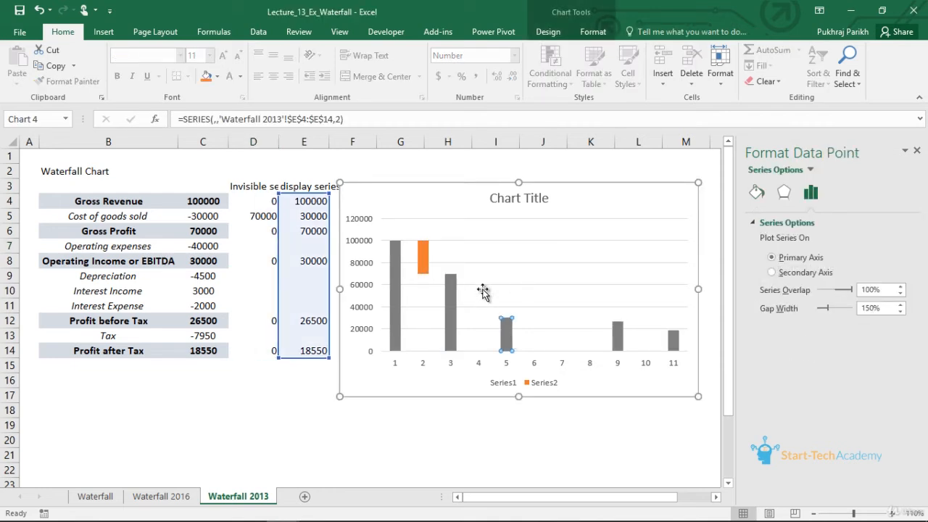
left_click(261, 247)
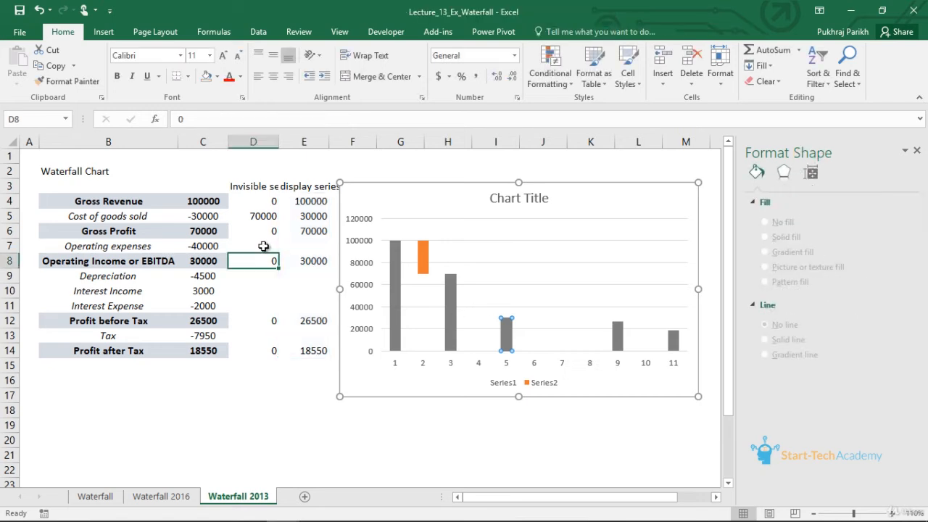
type("30000")
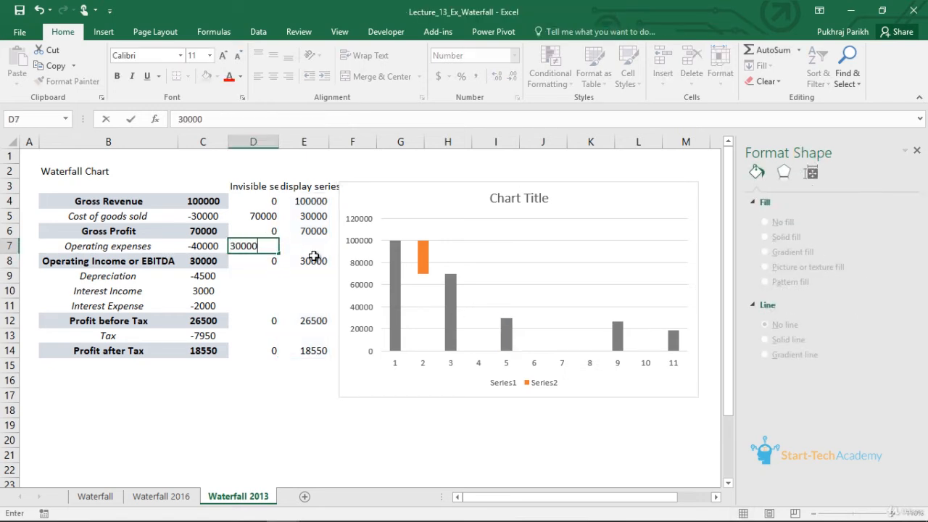
key("Tab")
type("4")
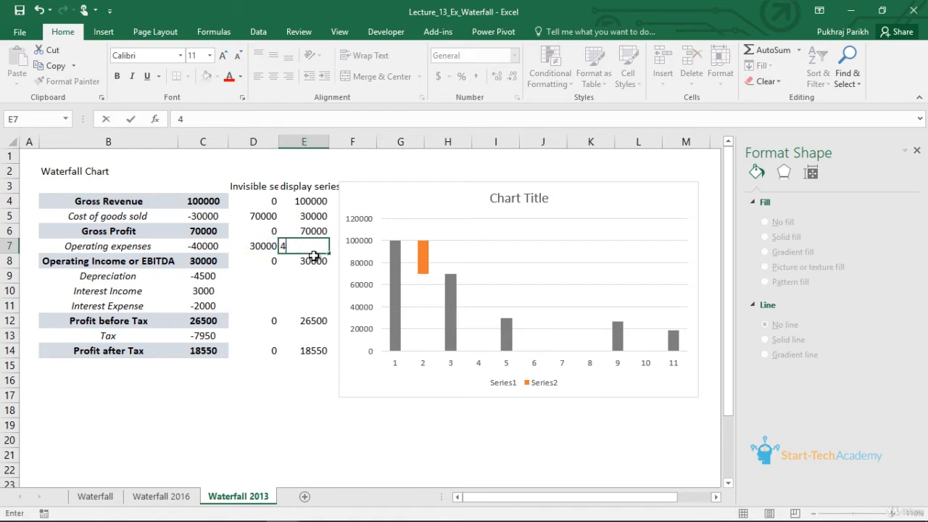
type("0000")
key("Return")
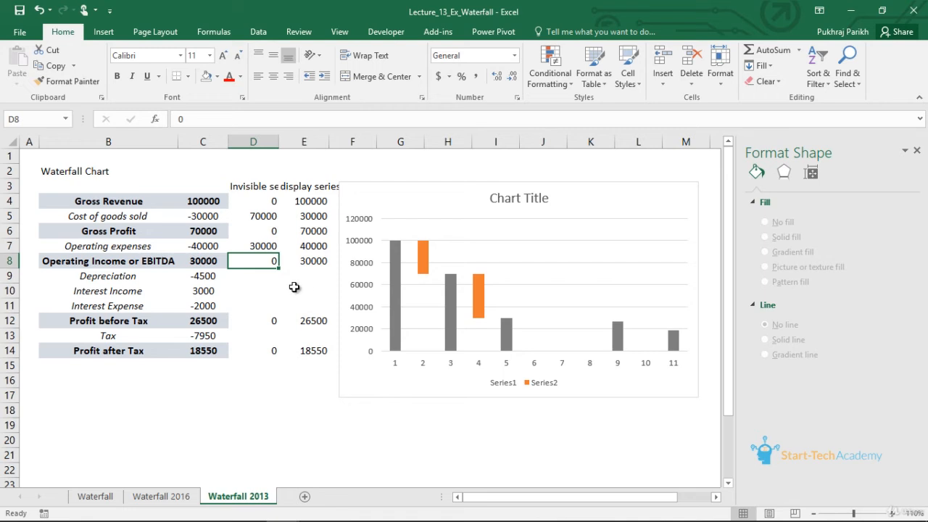
- Fill the Depreciation row with invisible series 25500 and display series 4500
left_click(267, 279)
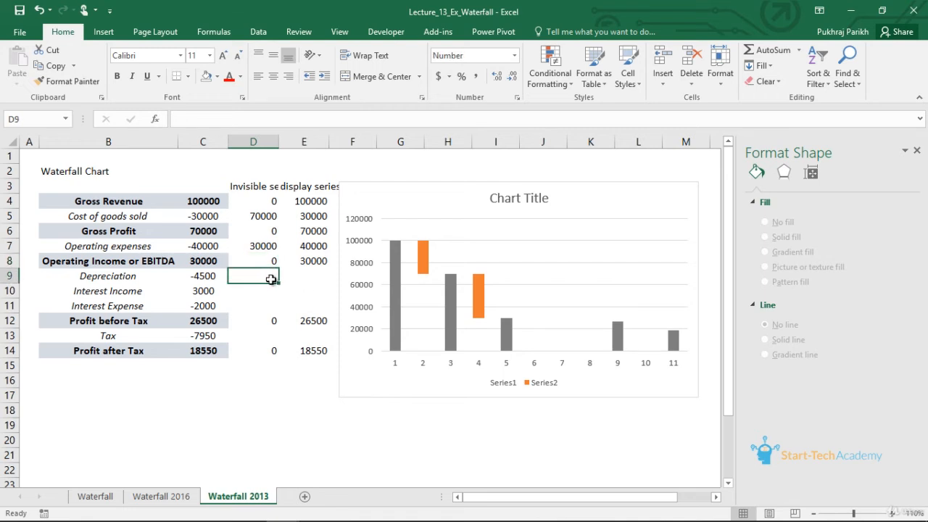
left_click(312, 267)
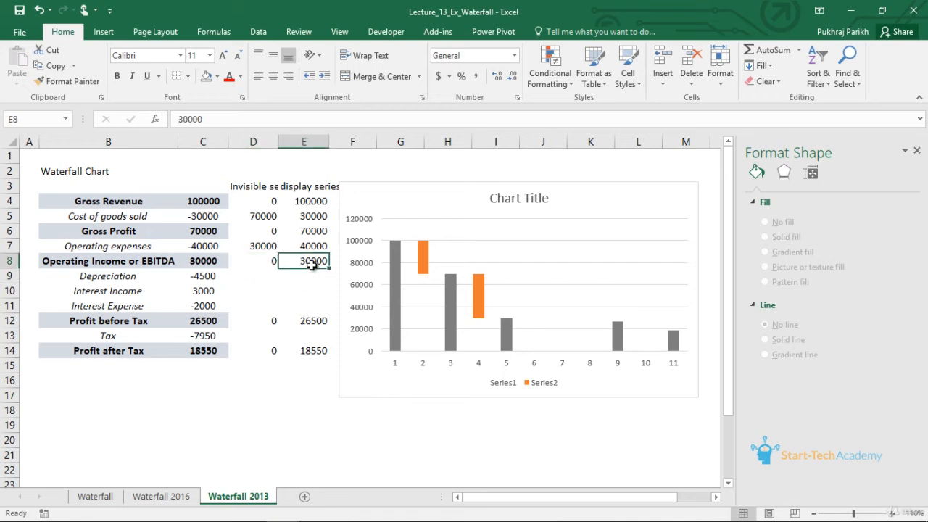
left_click(248, 280)
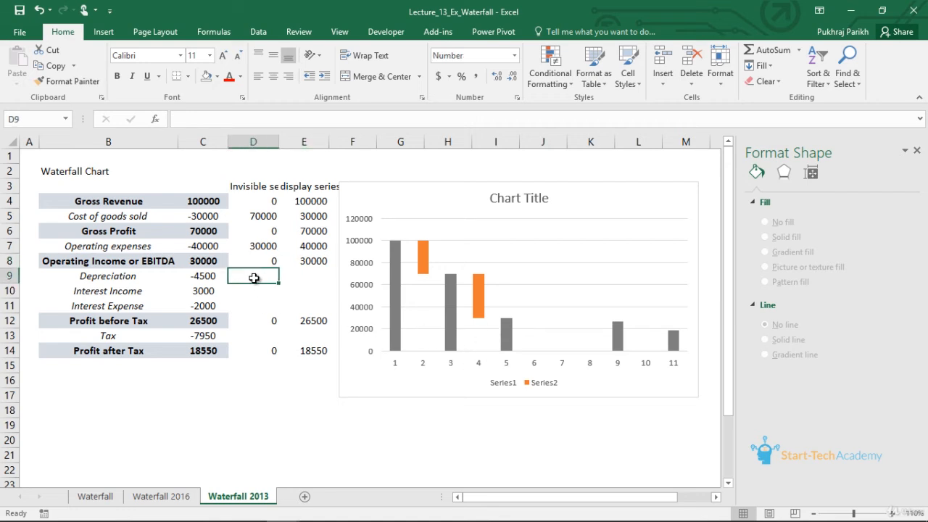
key("Left")
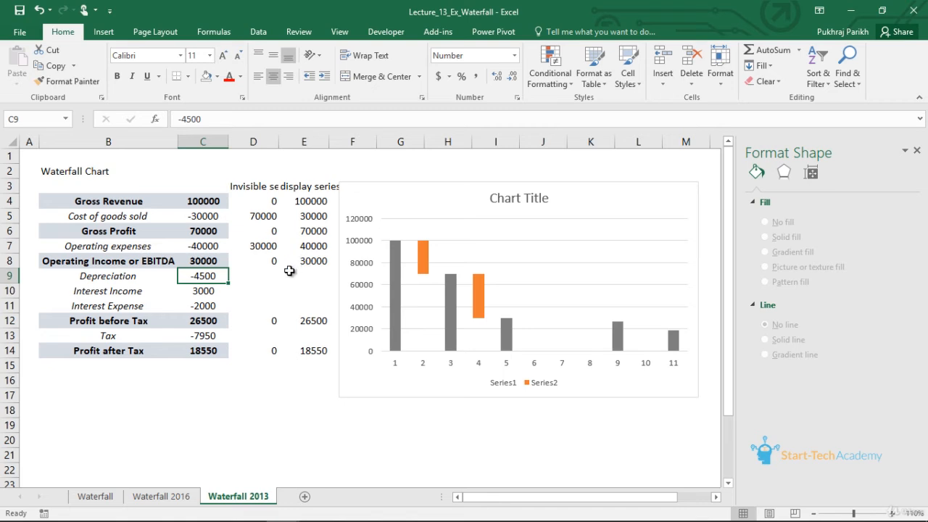
left_click(267, 277)
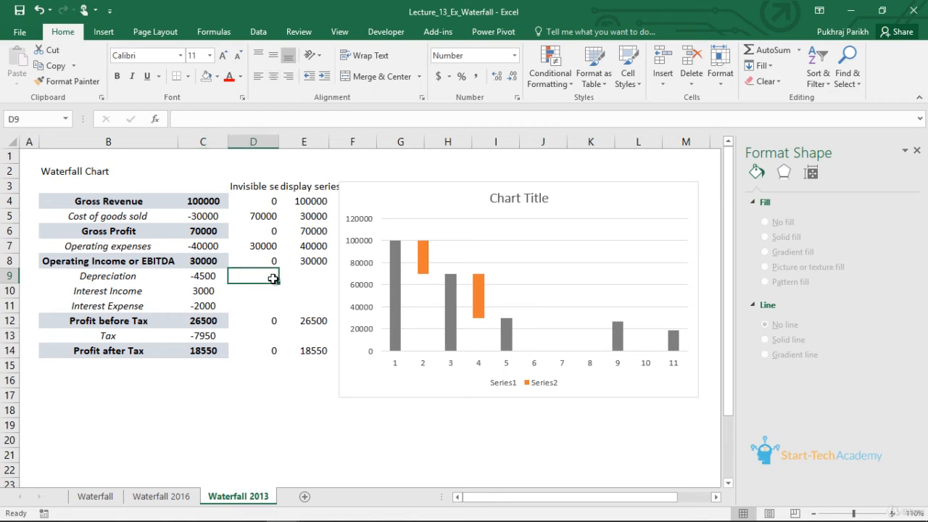
type("25500")
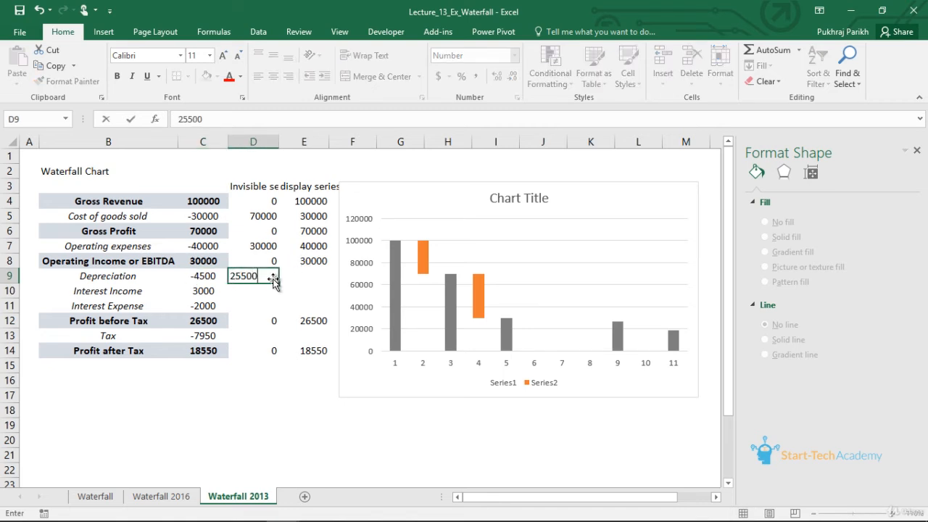
left_click(319, 271)
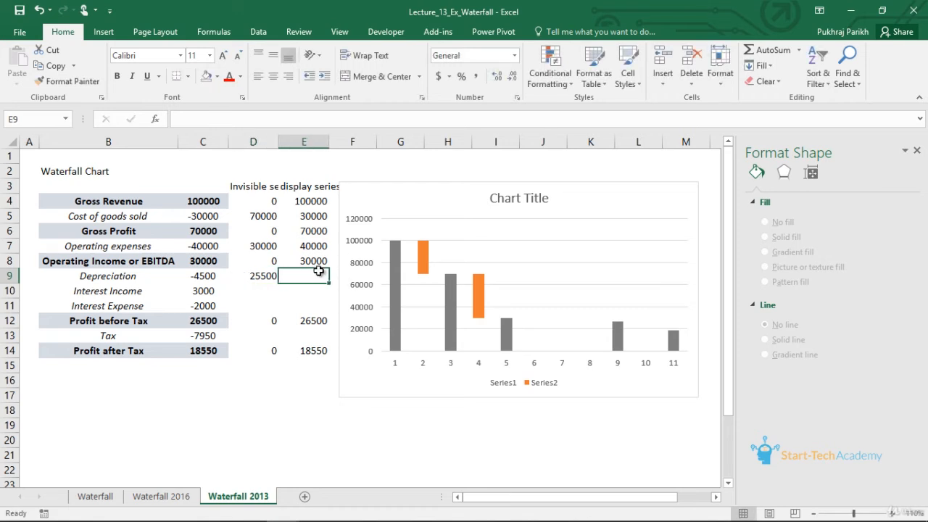
type("45")
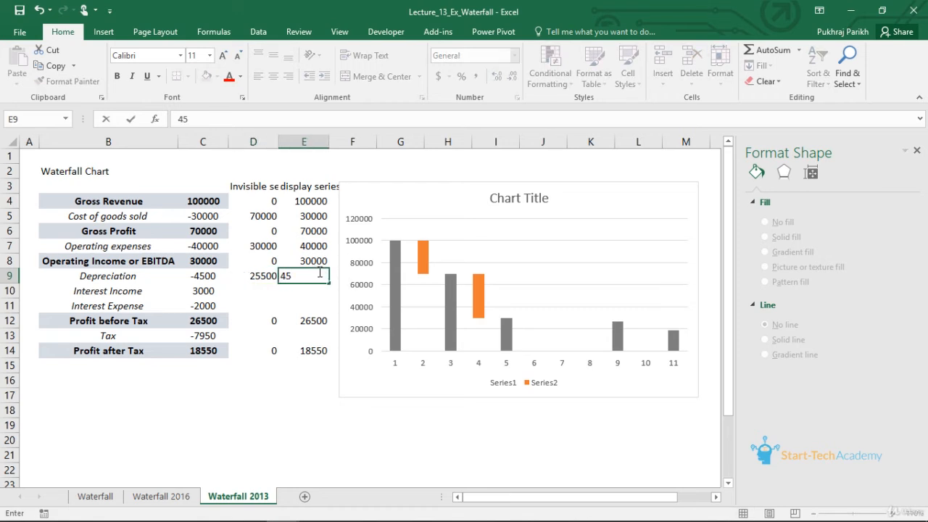
type("00")
key("Return")
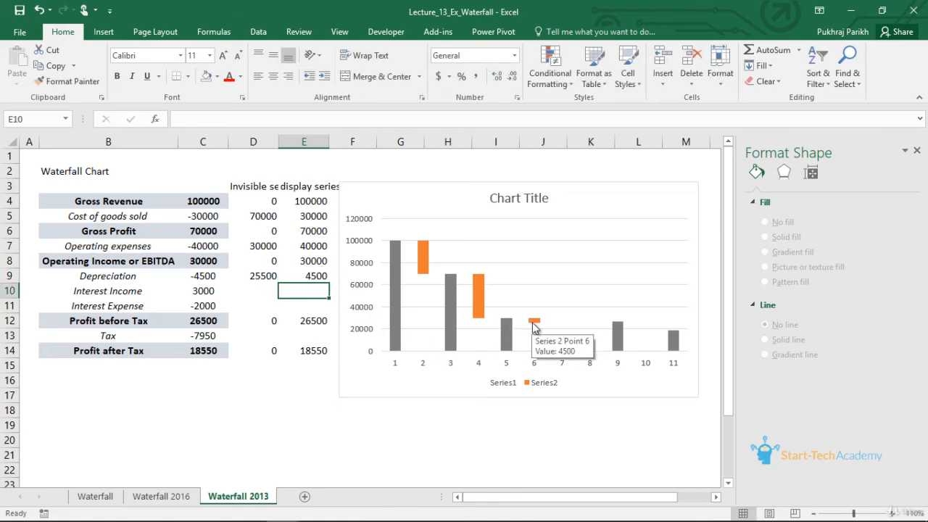
- Fill the Interest Income row with invisible series 25500 and display series 3000
left_click(263, 277)
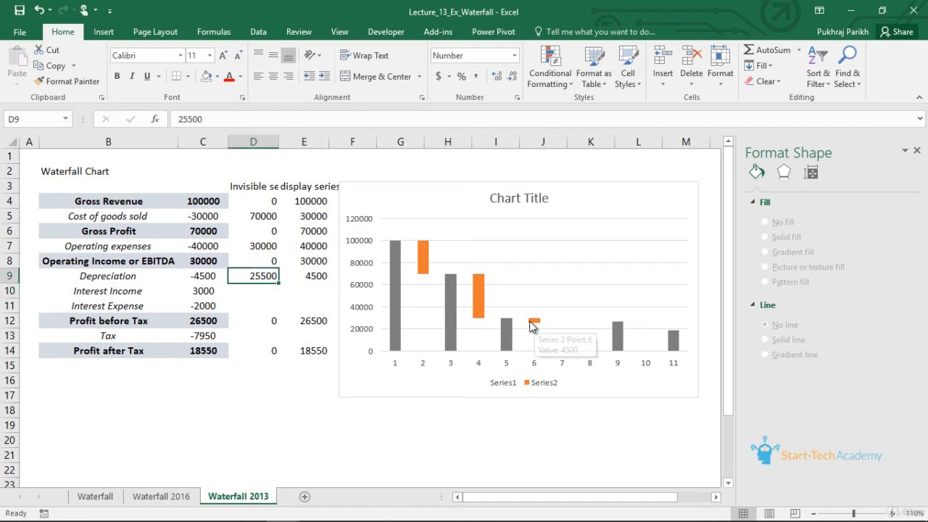
mouse_move(538, 328)
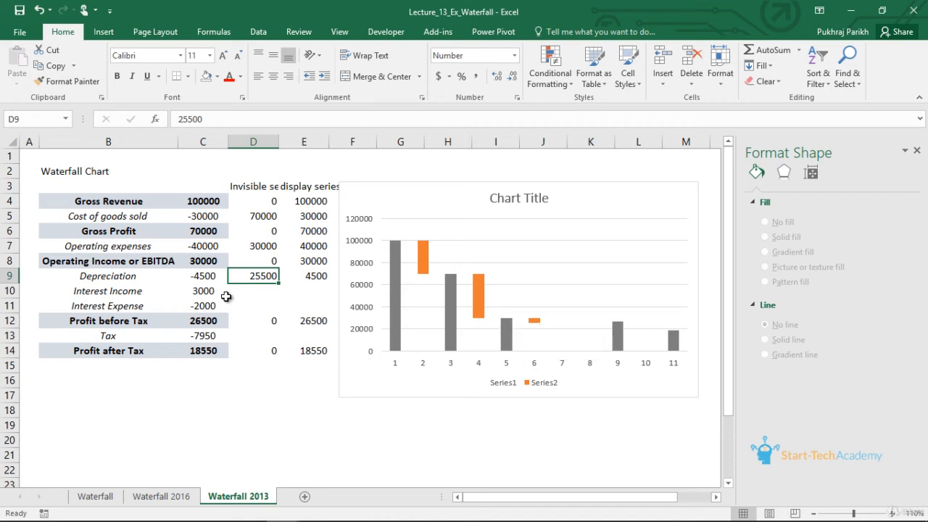
left_click(277, 294)
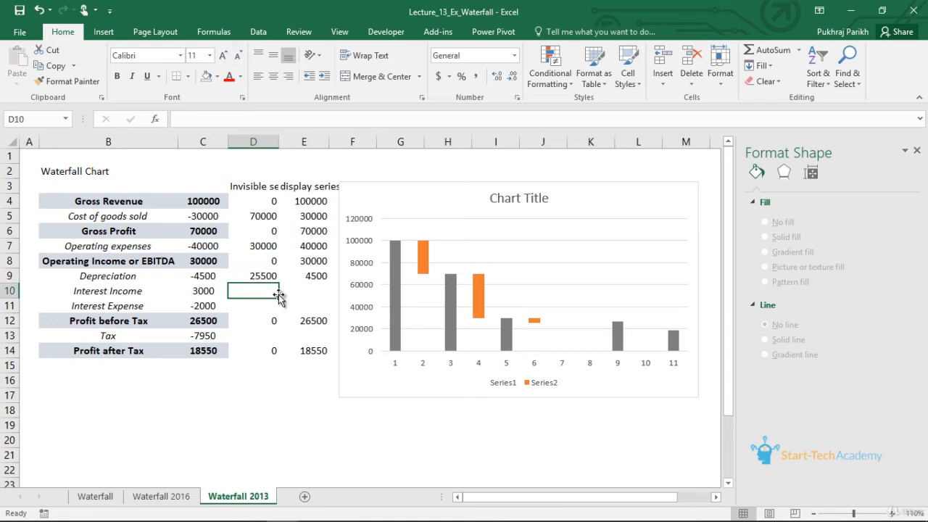
type("255")
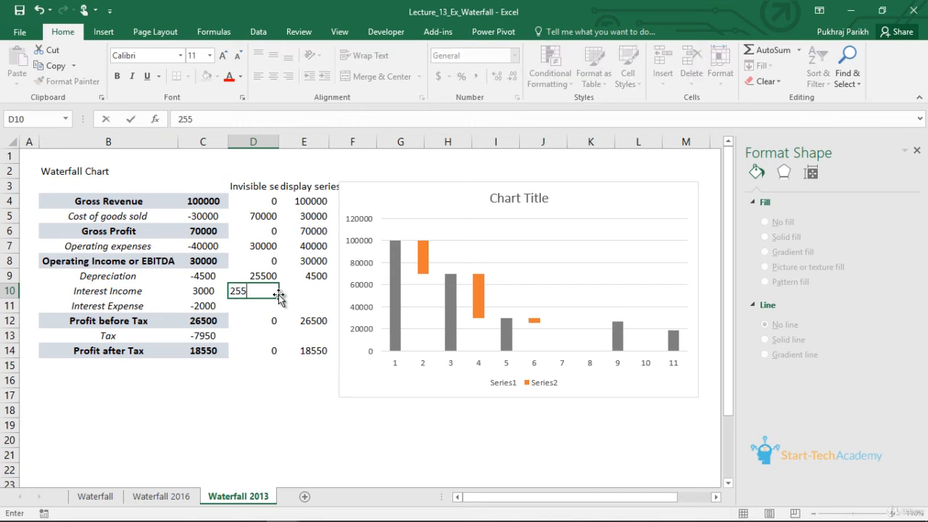
type("00")
key("Tab")
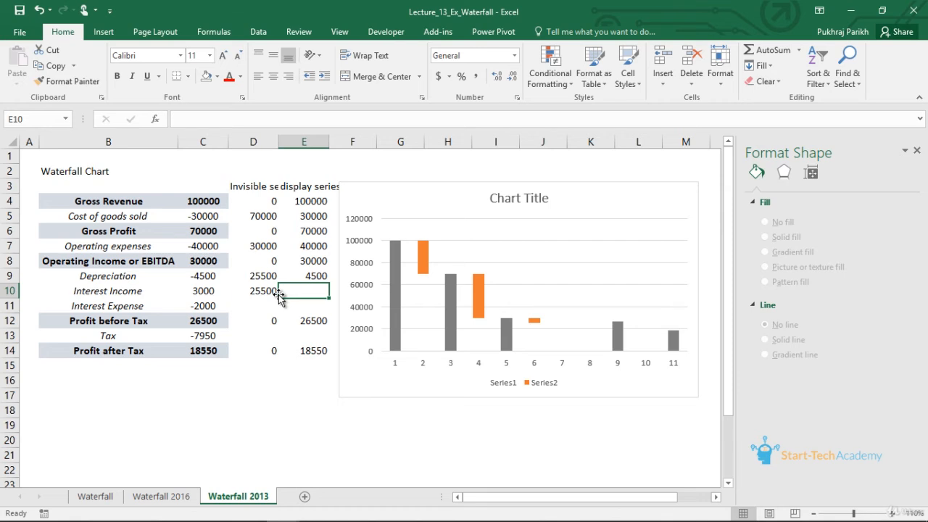
type("3000")
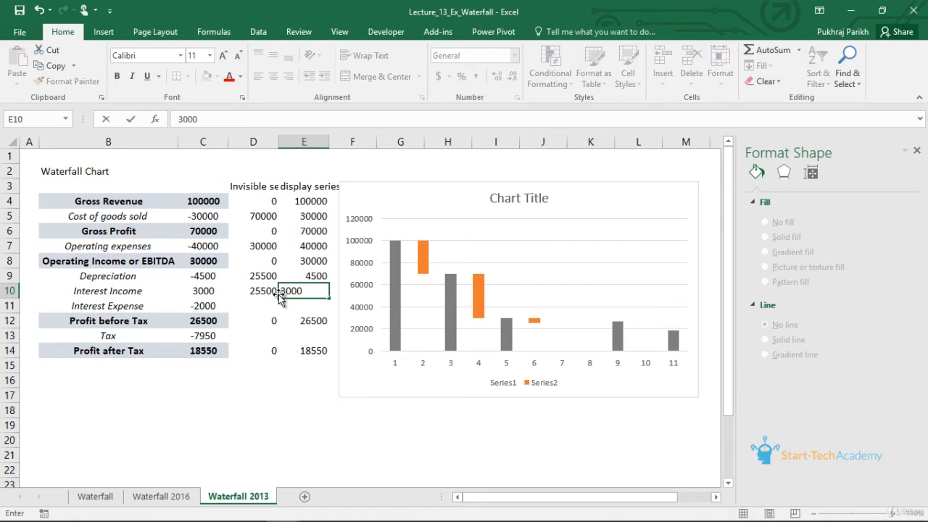
key("Return")
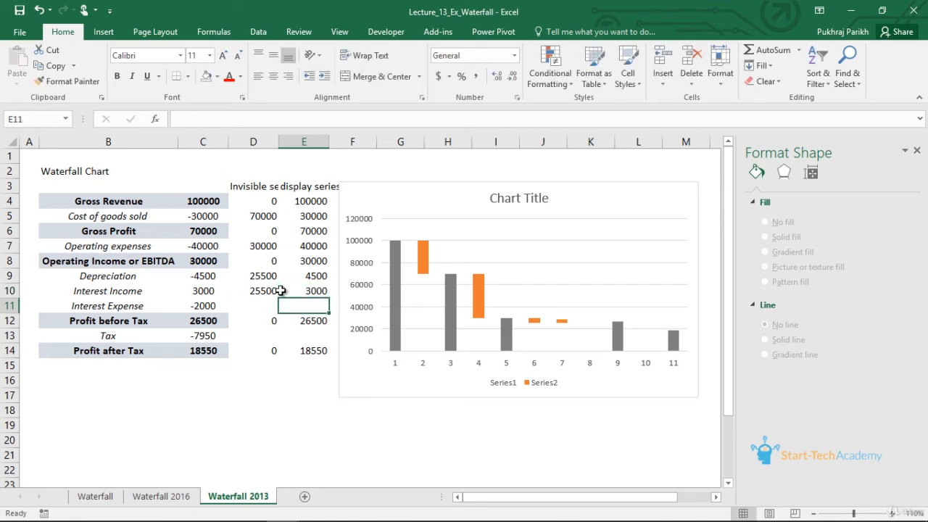
left_click(563, 322)
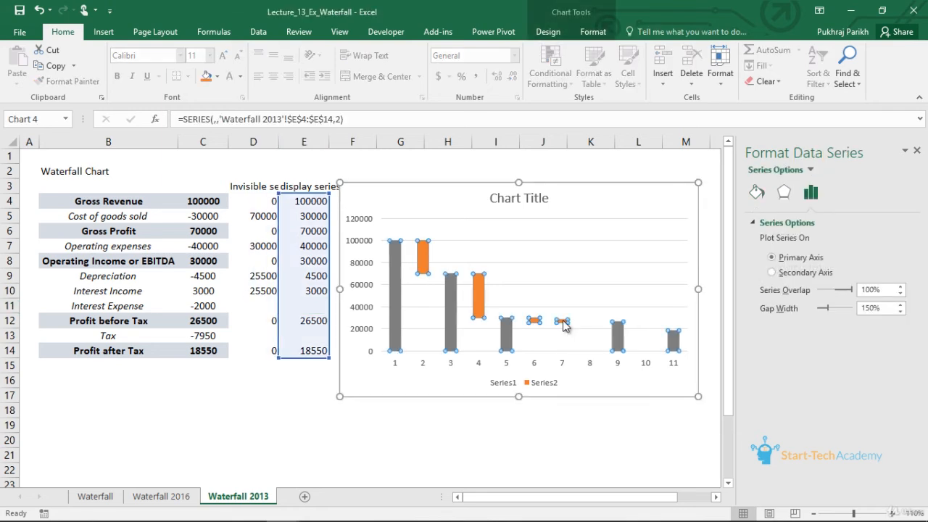
left_click(565, 323)
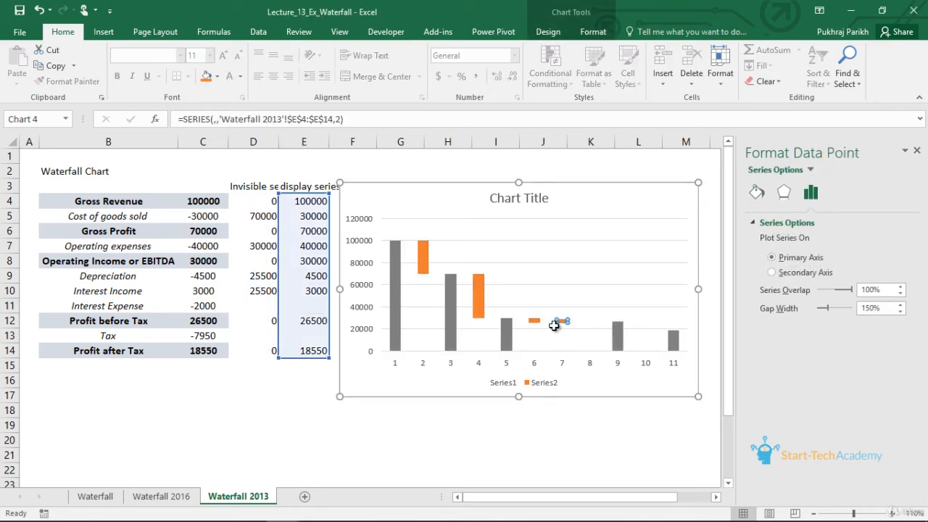
- Fill the Interest Expense row with invisible series 26500 and display series 2000
left_click(299, 302)
left_click(261, 306)
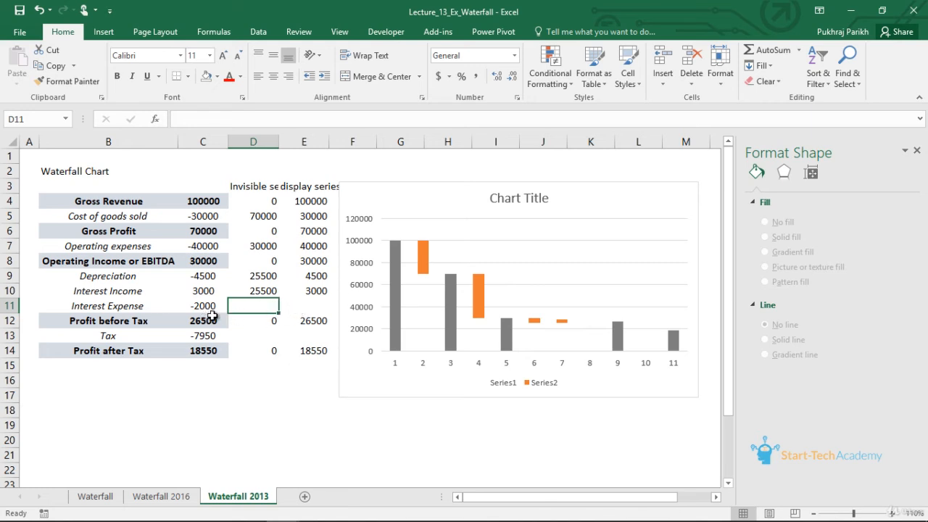
left_click(314, 323)
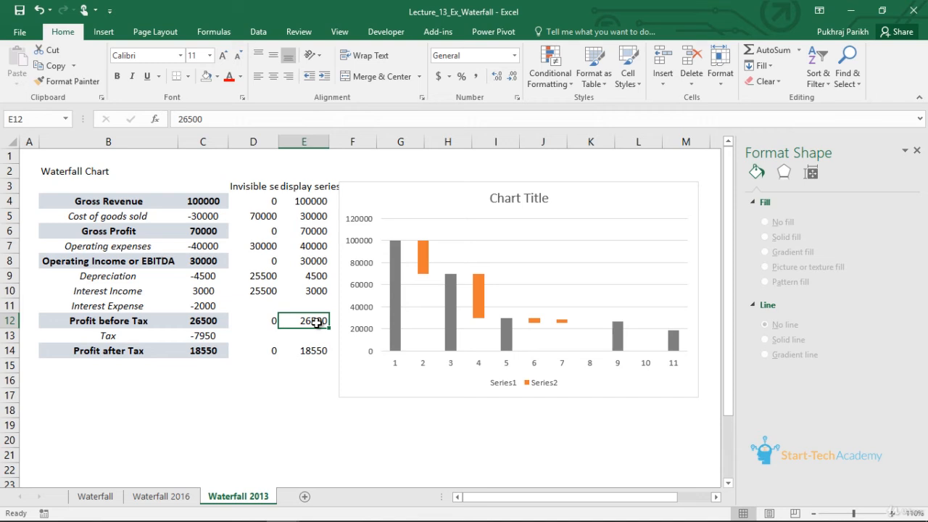
left_click(272, 310)
left_click(306, 319)
left_click(264, 306)
type("2")
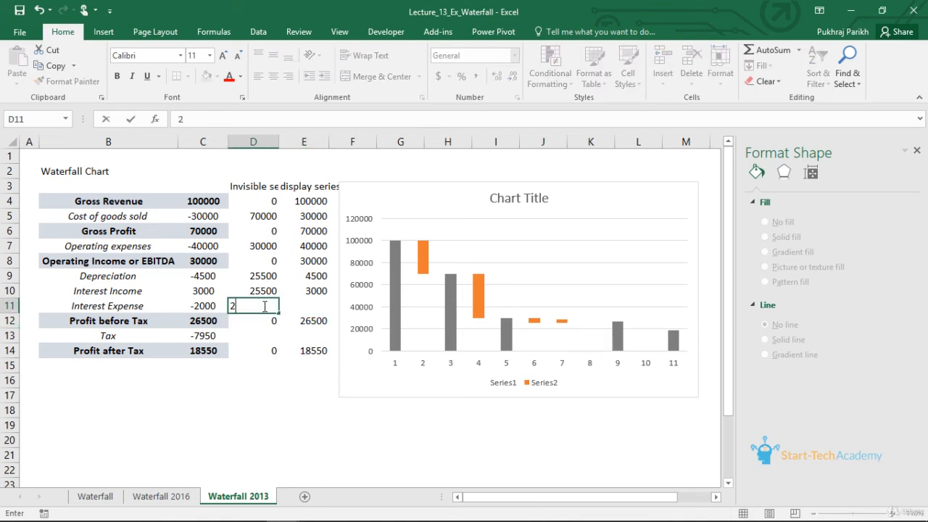
type("6500")
key("Tab")
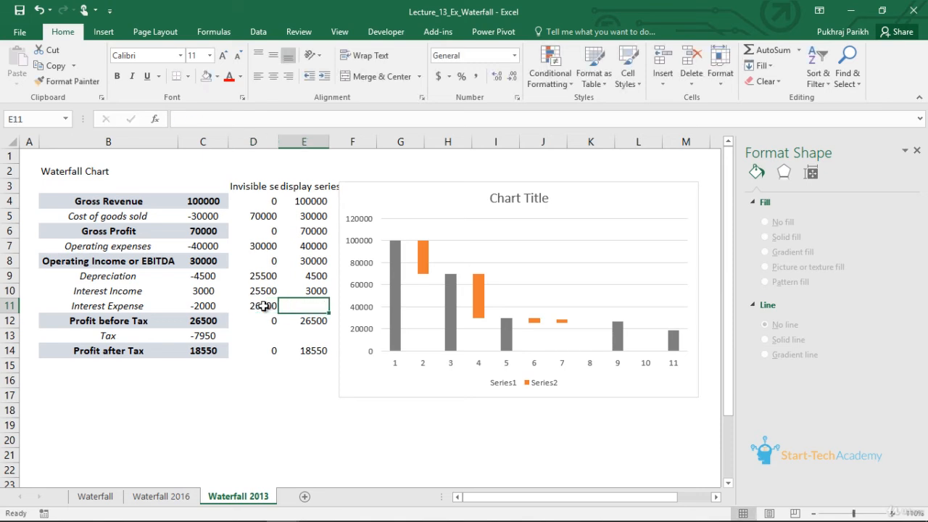
type("2")
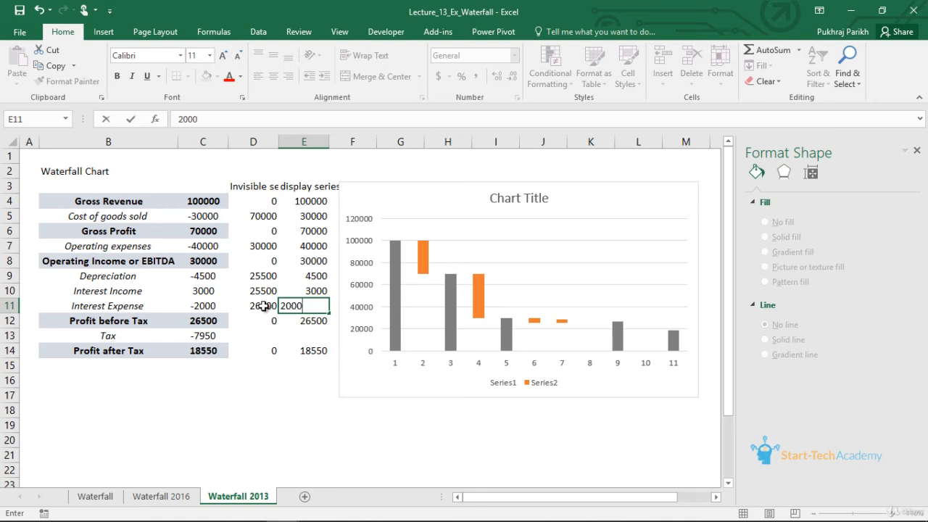
type("000")
key("Return")
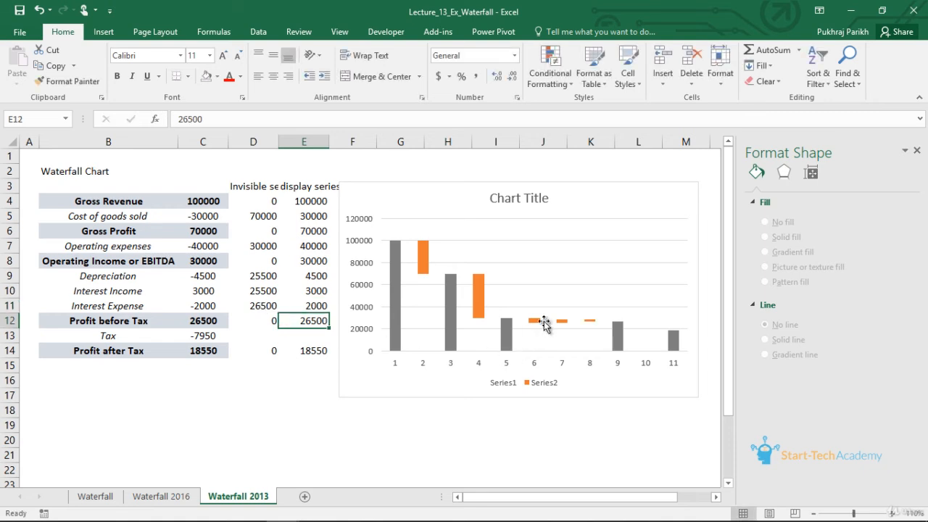
- Recolor only the Interest Income column, point 7 of the display series, with a blue solid fill
mouse_move(565, 327)
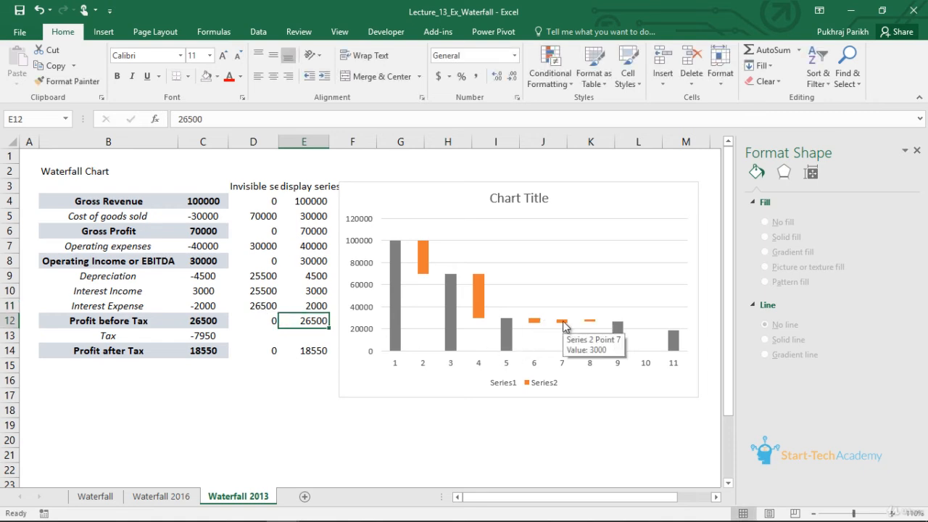
left_click(563, 320)
left_click(563, 320)
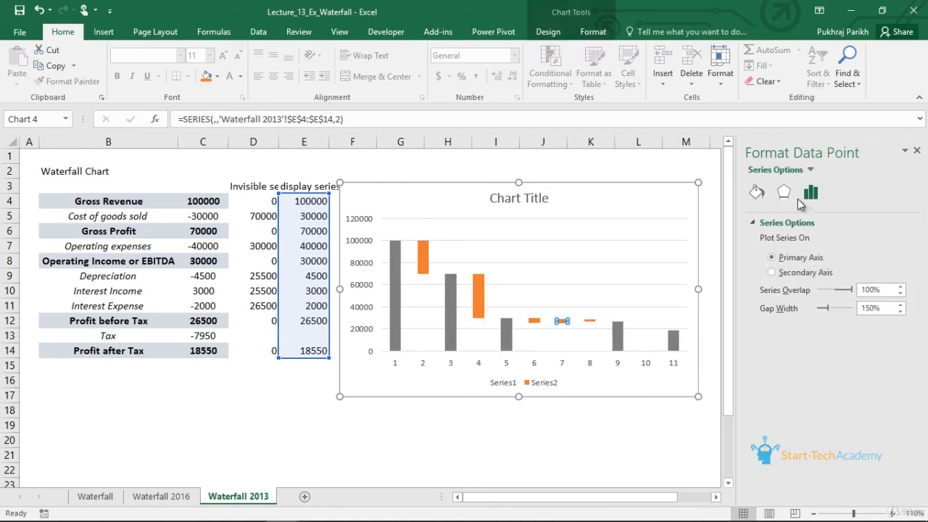
left_click(757, 192)
left_click(899, 360)
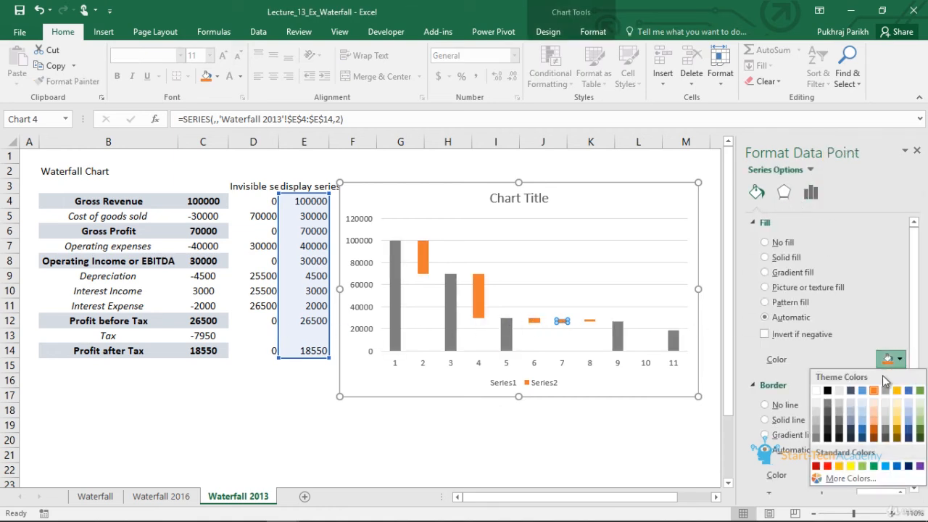
left_click(862, 434)
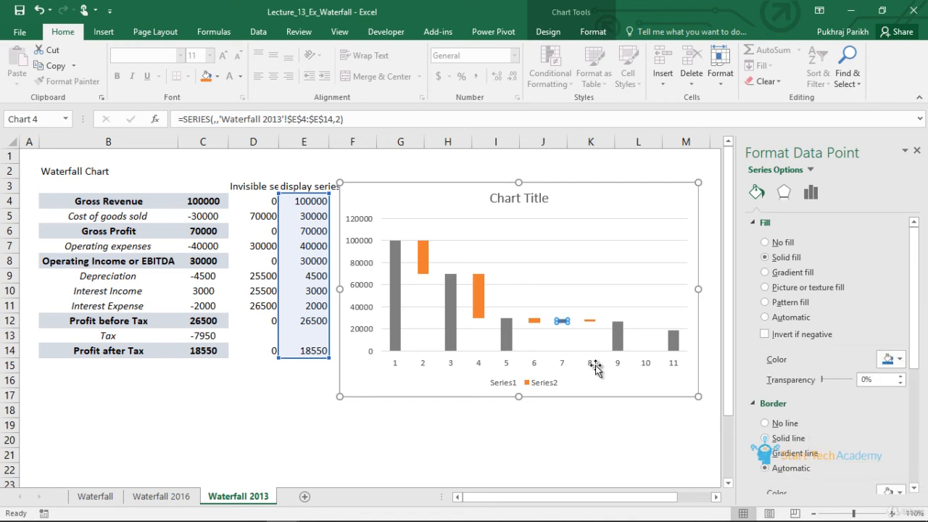
left_click(592, 364)
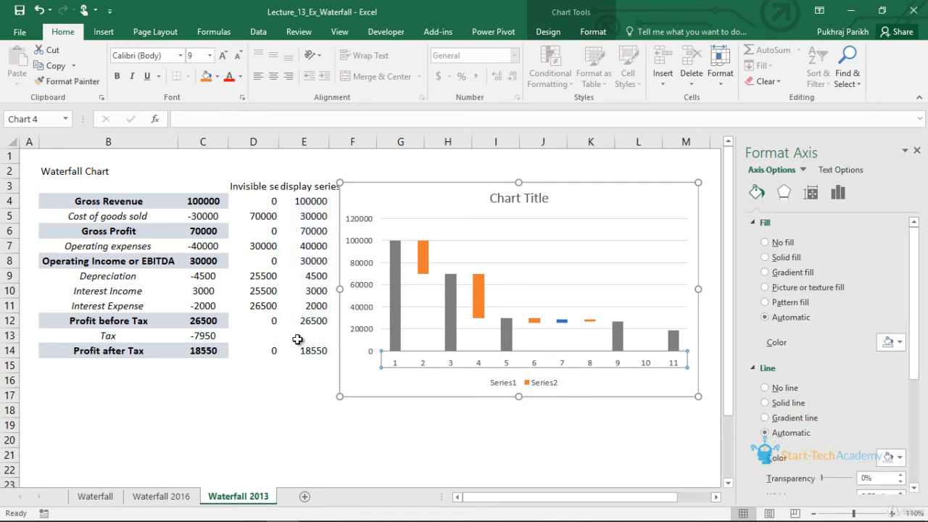
- Examine the invisible series segments beneath the Depreciation, Interest Income and Interest Expense columns, points 6, 7 and 8
left_click(270, 279)
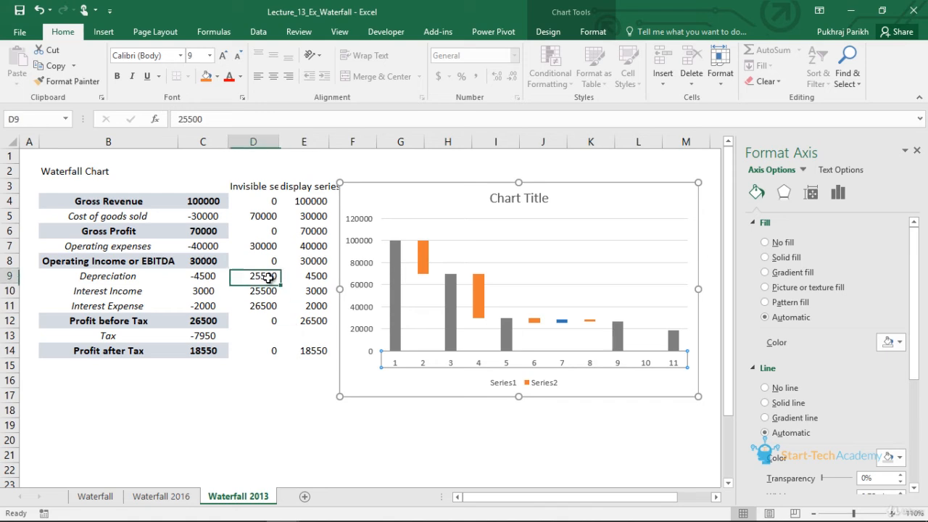
left_click(309, 261)
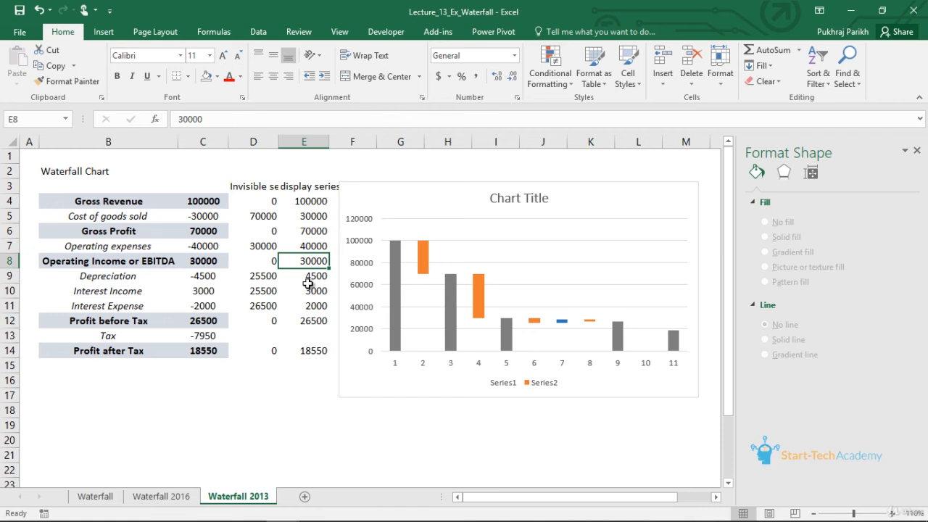
left_click(538, 339)
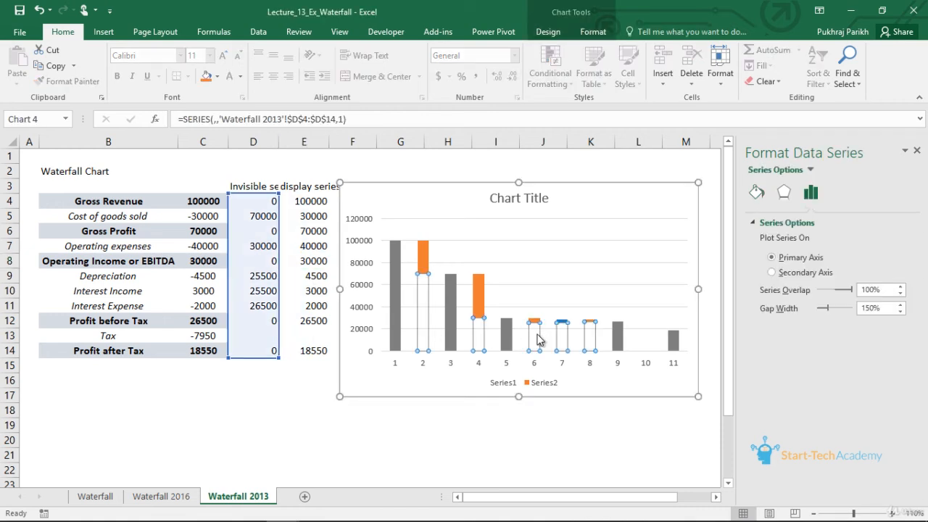
left_click(538, 339)
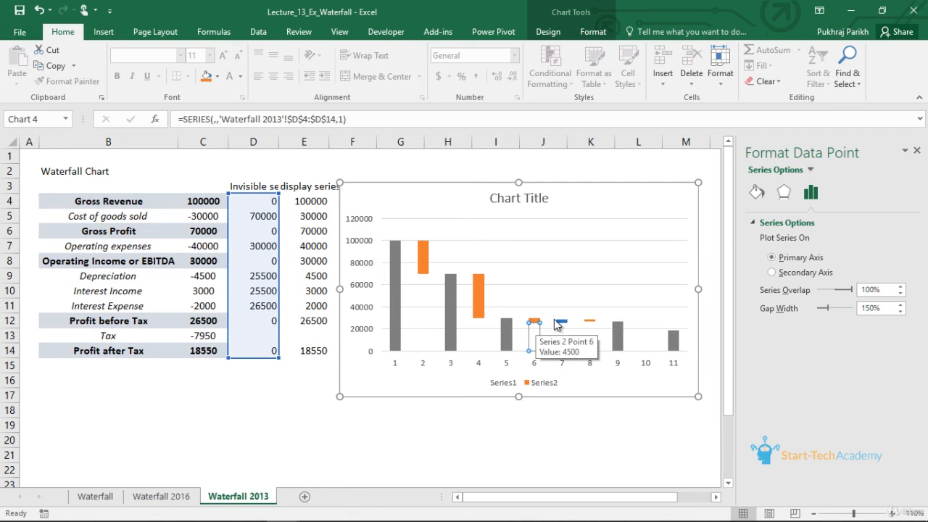
left_click(562, 323)
left_click(562, 330)
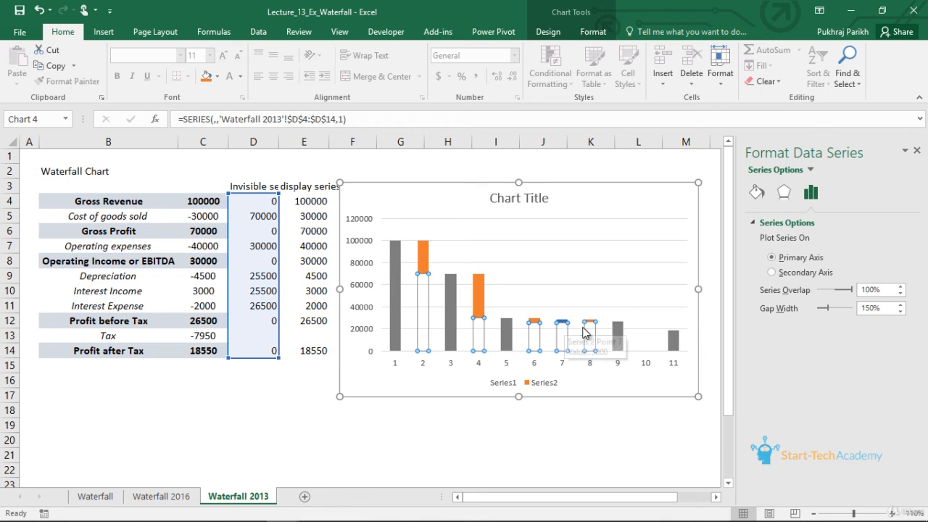
left_click(589, 321)
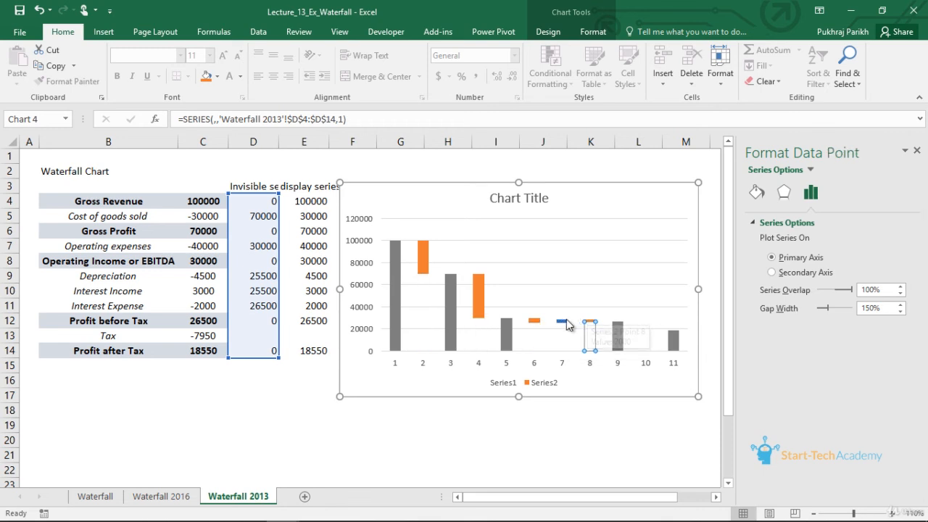
- Fill the Tax row with invisible series 18550 and display series 7950
left_click(272, 320)
left_click(271, 306)
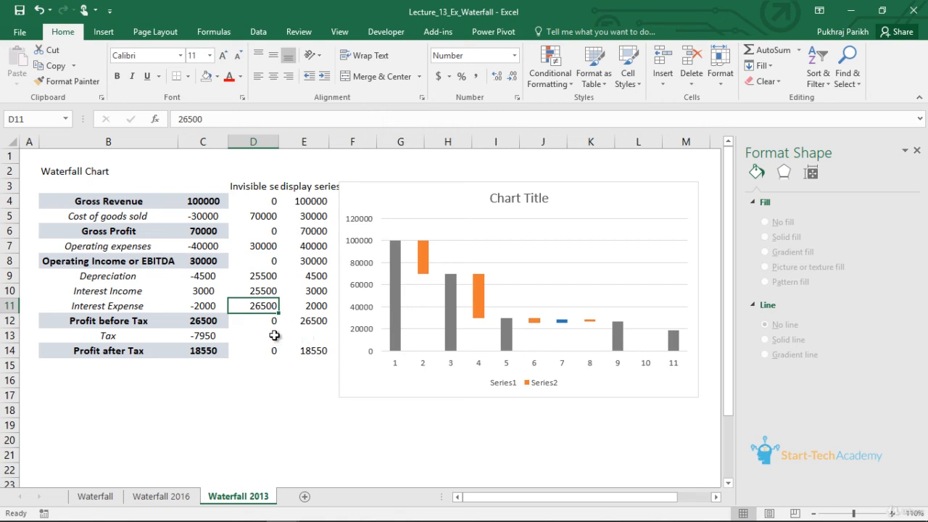
left_click(274, 335)
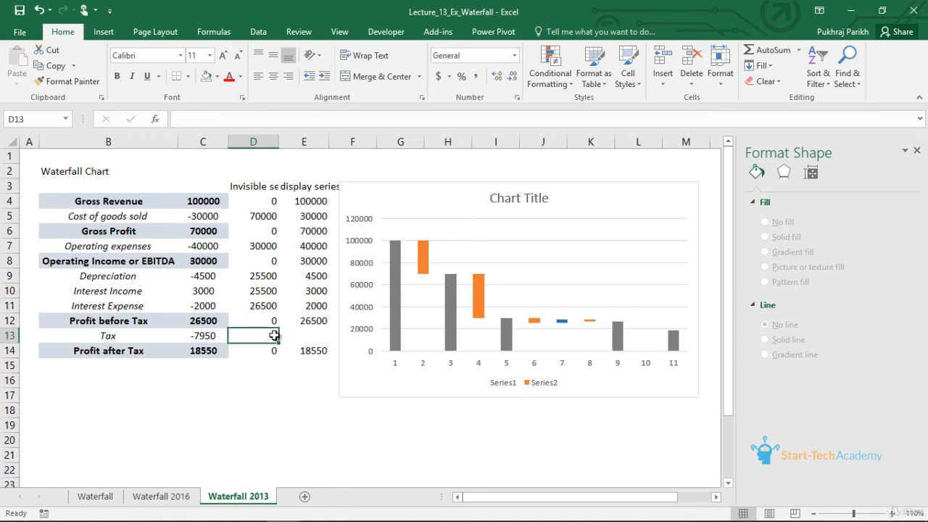
left_click(321, 323)
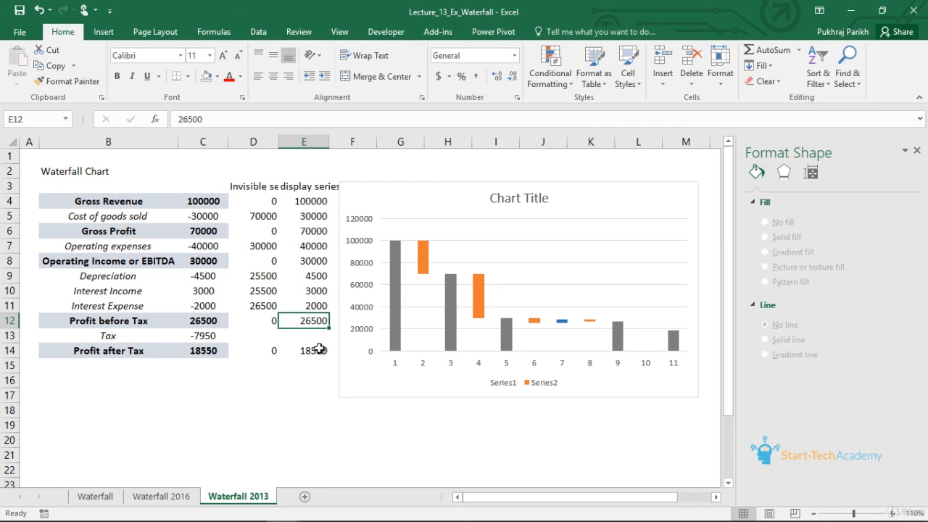
left_click(317, 350)
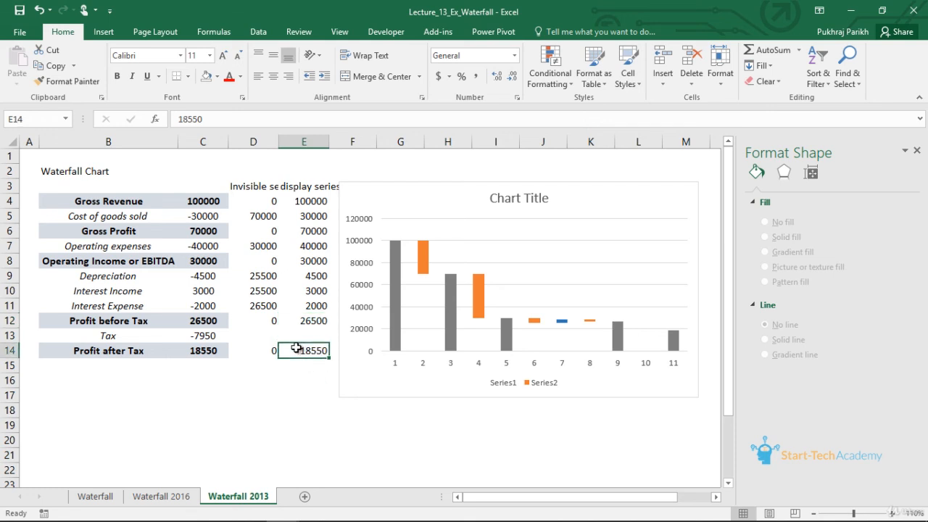
left_click(276, 338)
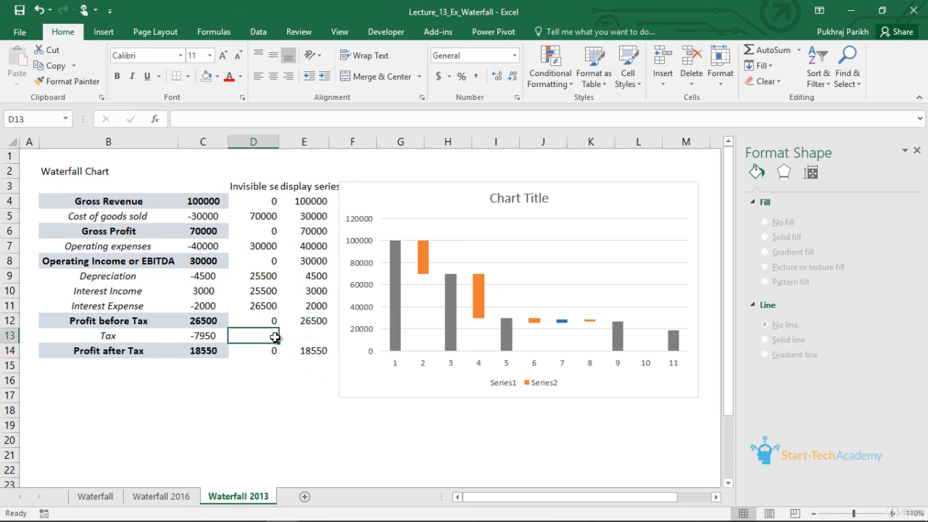
type("1")
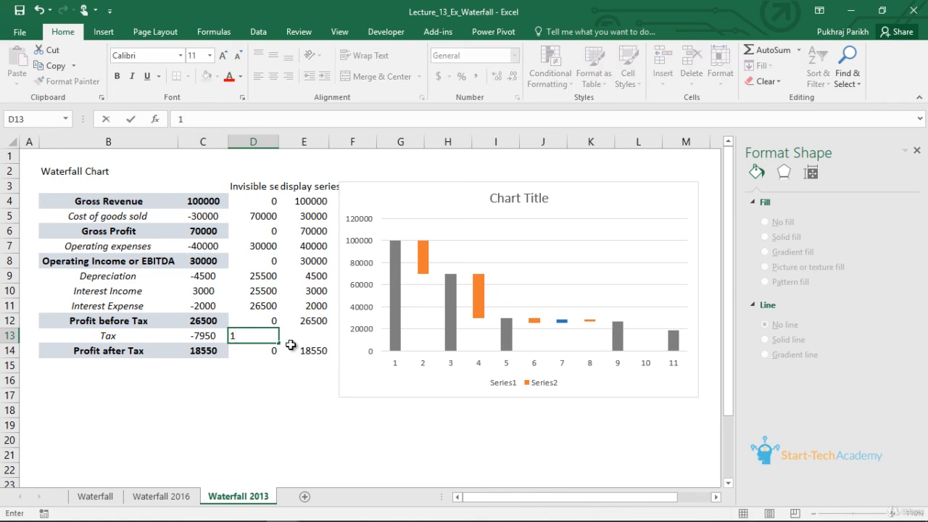
type("8550")
key("Tab")
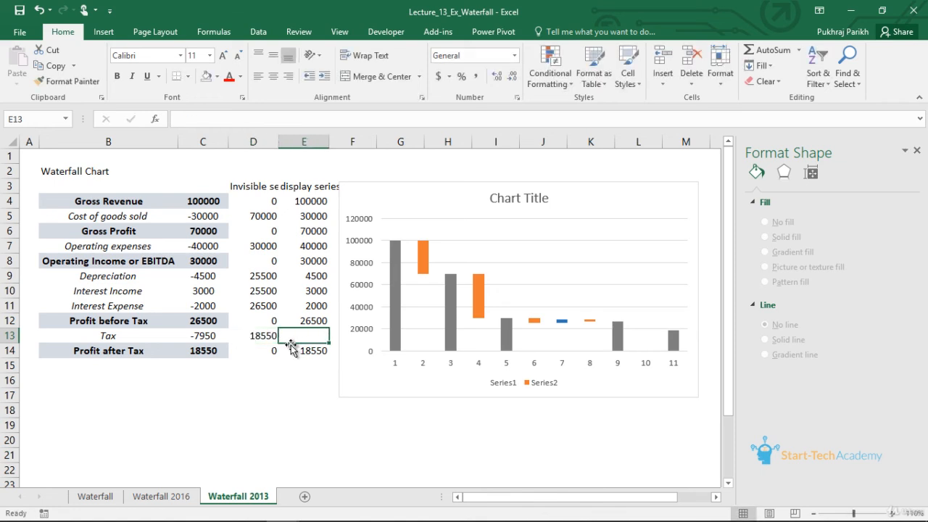
type("7950")
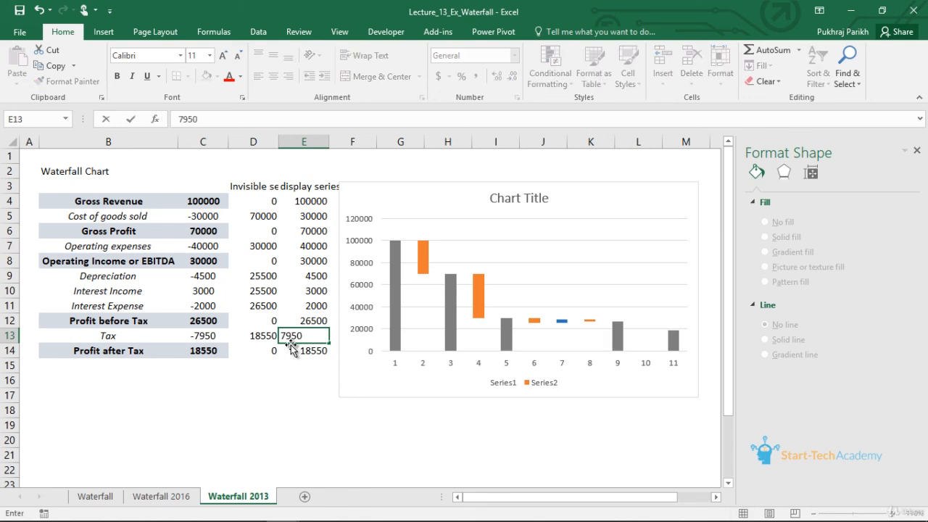
key("Return")
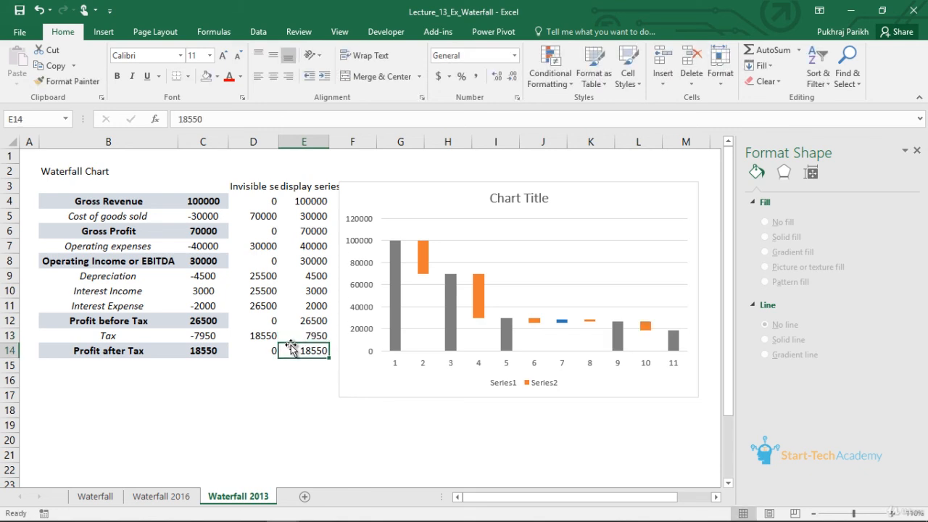
- Copy the stacked column waterfall chart and paste it on the Waterfall 2016 sheet below the existing chart
left_click(452, 325)
left_click(452, 326)
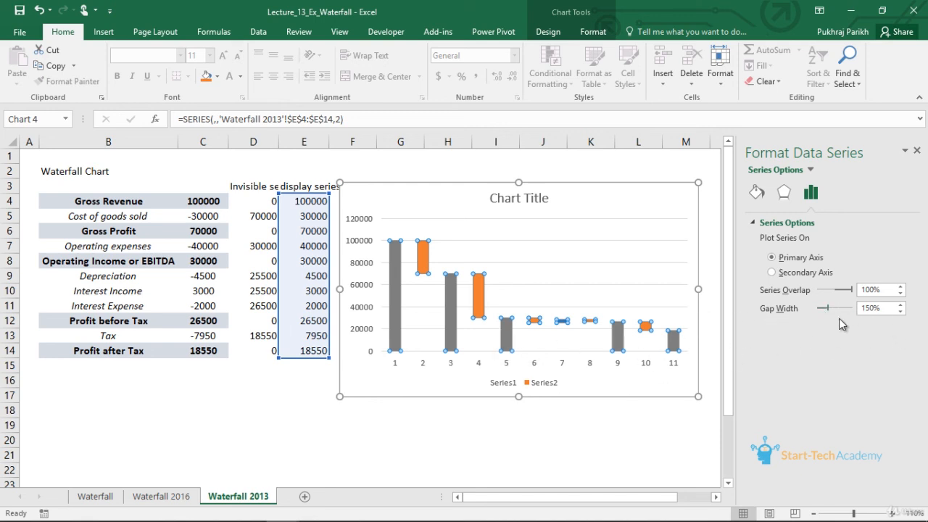
left_click(572, 393)
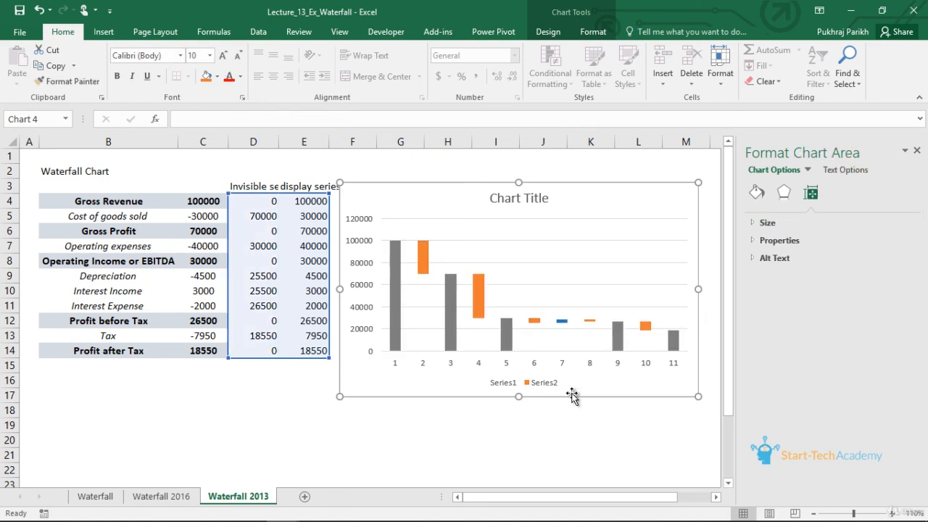
key("ctrl+c")
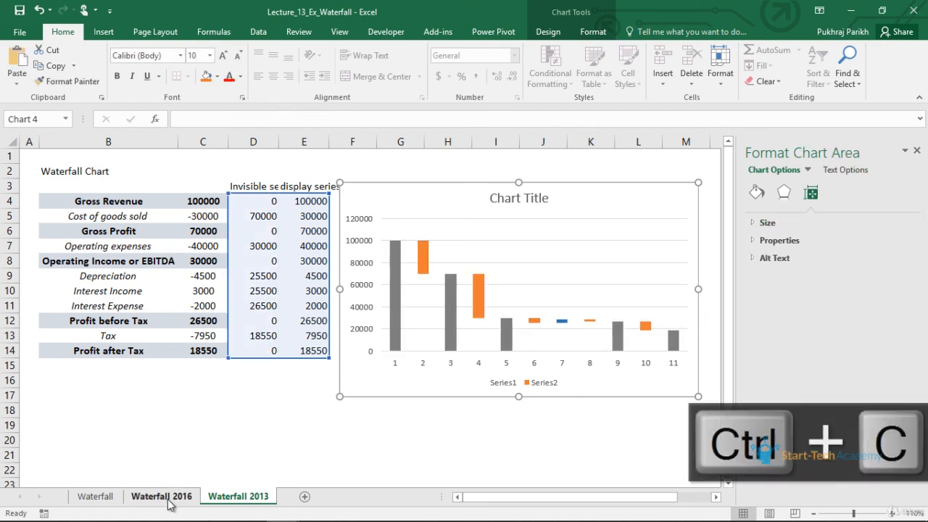
left_click(145, 497)
left_click(419, 442)
key("ctrl+v")
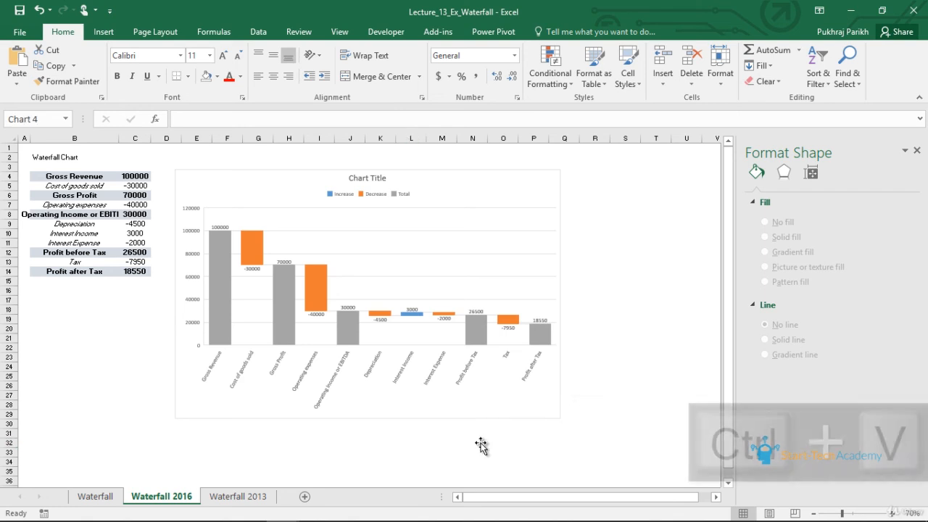
scroll(563, 439, "down", 1)
scroll(563, 439, "down", 2)
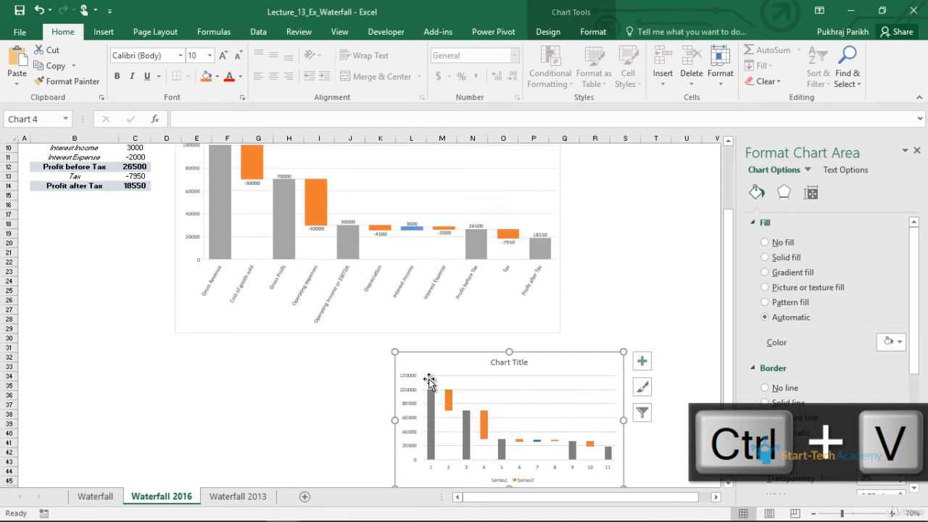
- Resize and align the pasted chart directly beneath the built-in waterfall chart, roughly matching its width for comparison
left_click_drag(392, 353, 265, 341)
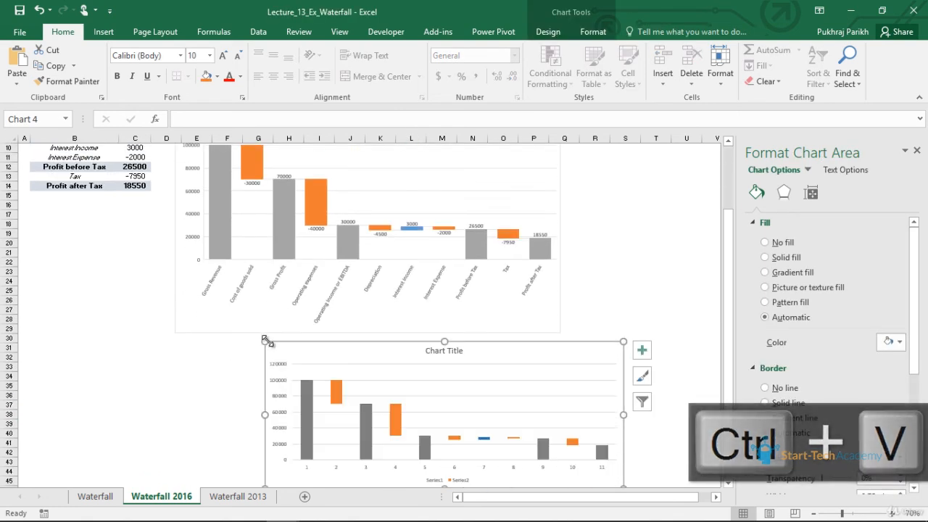
left_click(813, 514)
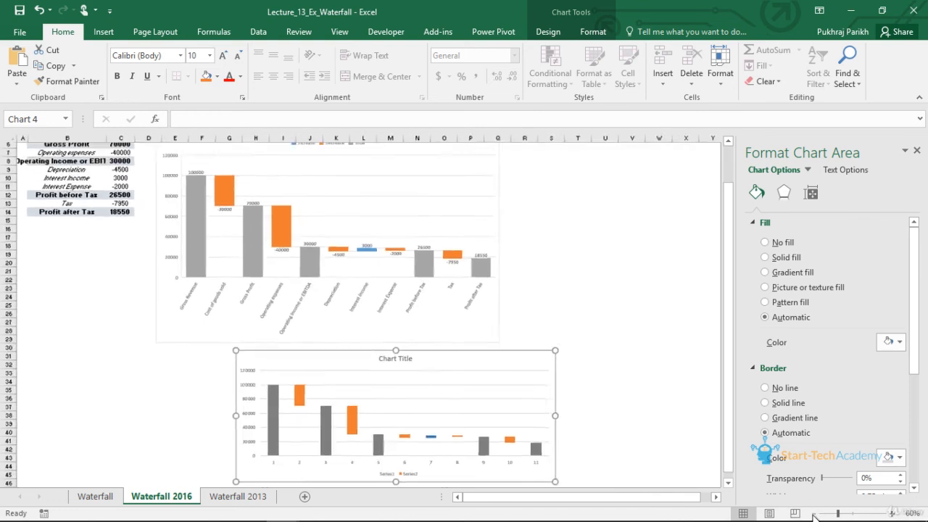
left_click(813, 514)
left_click_drag(191, 450, 120, 477)
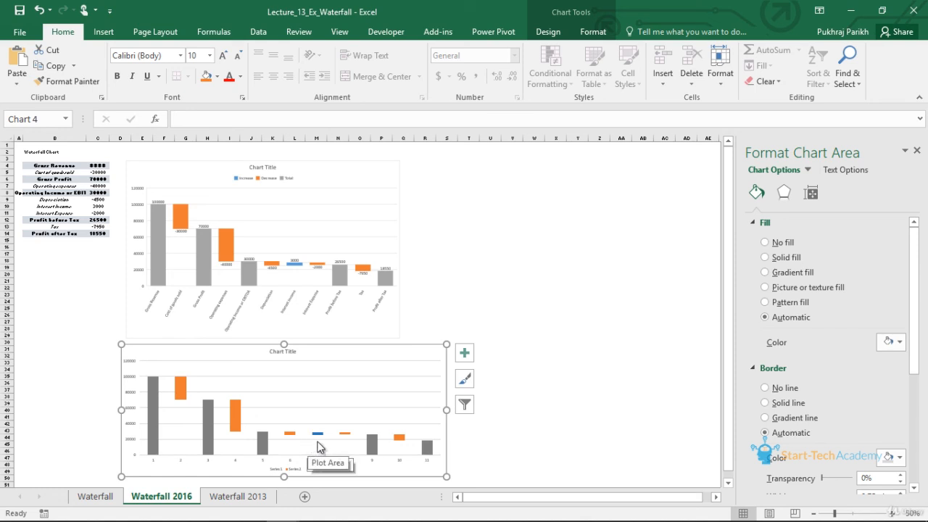
left_click_drag(445, 410, 405, 413)
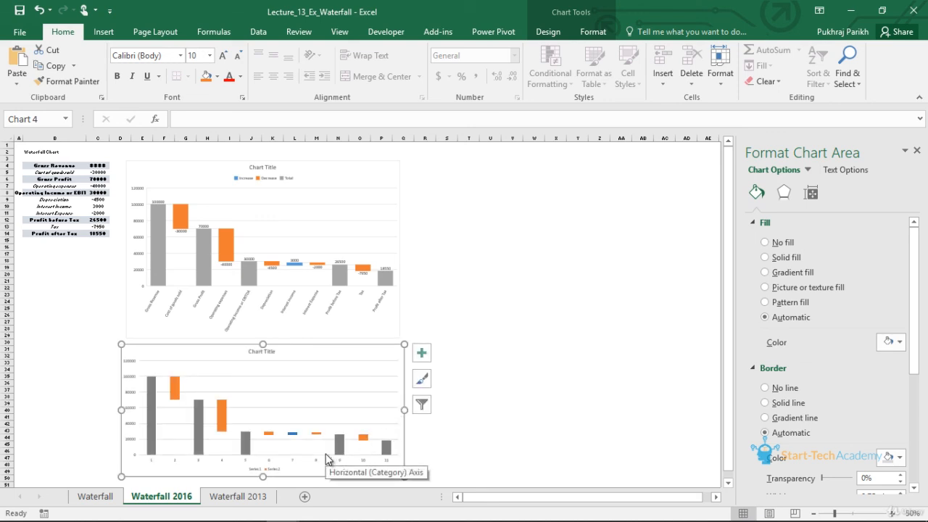
- On the Waterfall 2013 sheet, set the display series' gap width to 57% to widen the columns
left_click(245, 499)
left_click(510, 347)
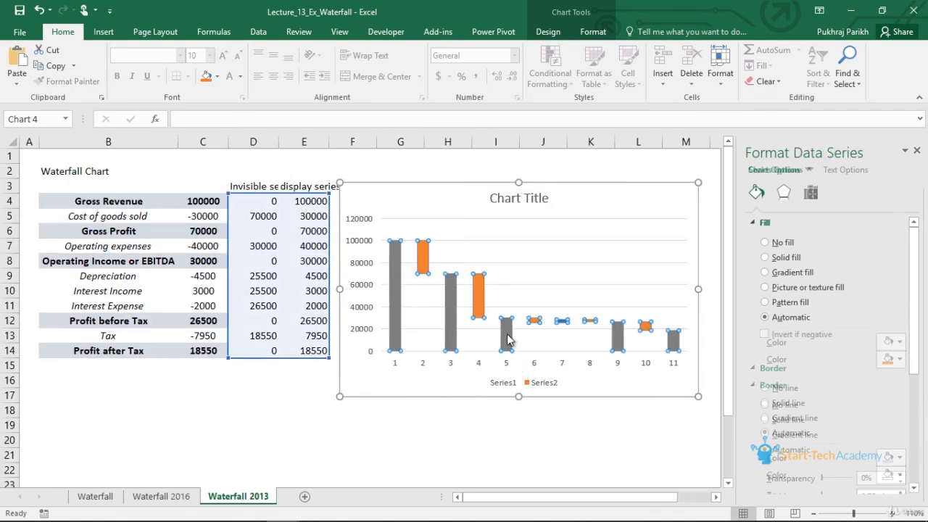
left_click(811, 195)
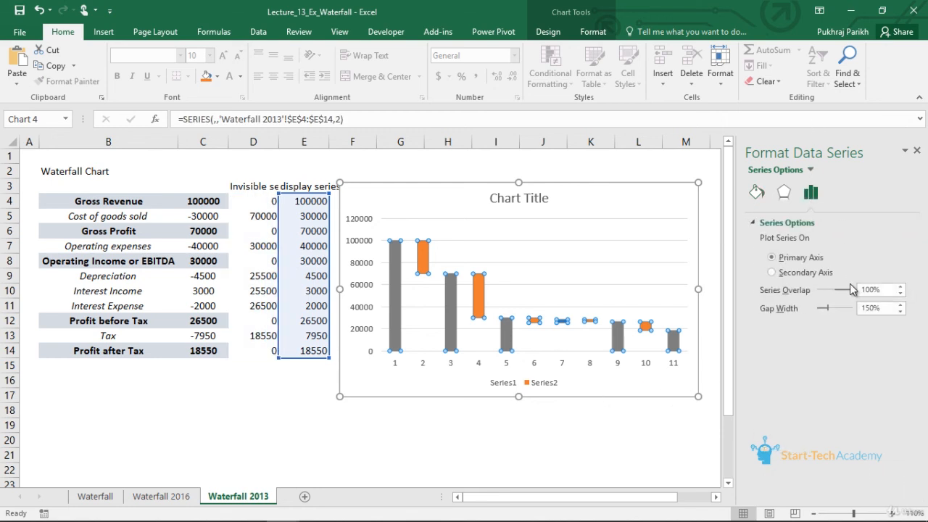
left_click_drag(829, 312, 818, 310)
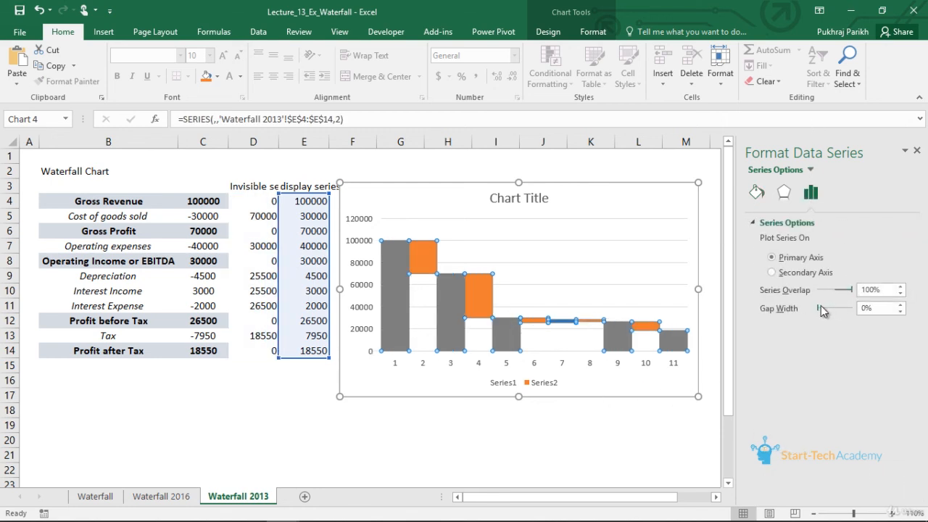
left_click(901, 306)
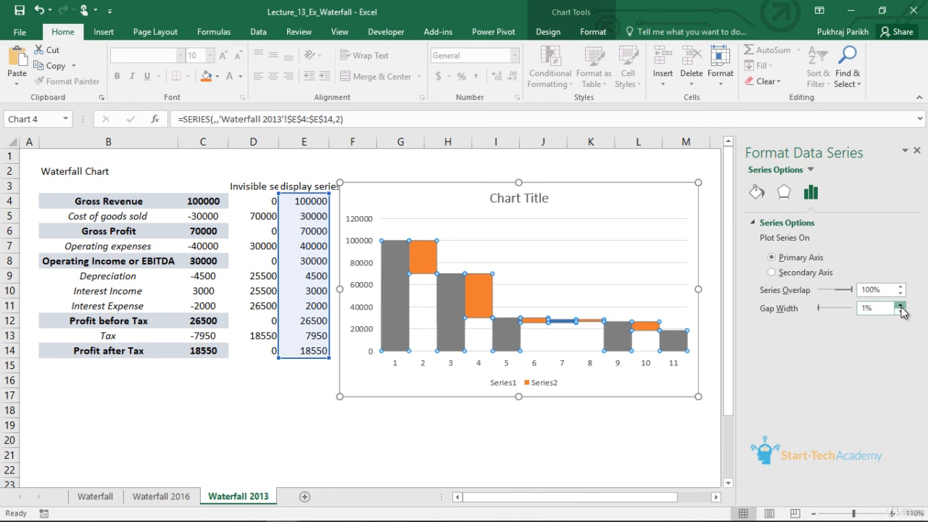
left_click(901, 306)
left_click(902, 305)
left_click(901, 305)
left_click(902, 306)
left_click(901, 305)
left_click(902, 305)
left_click(901, 305)
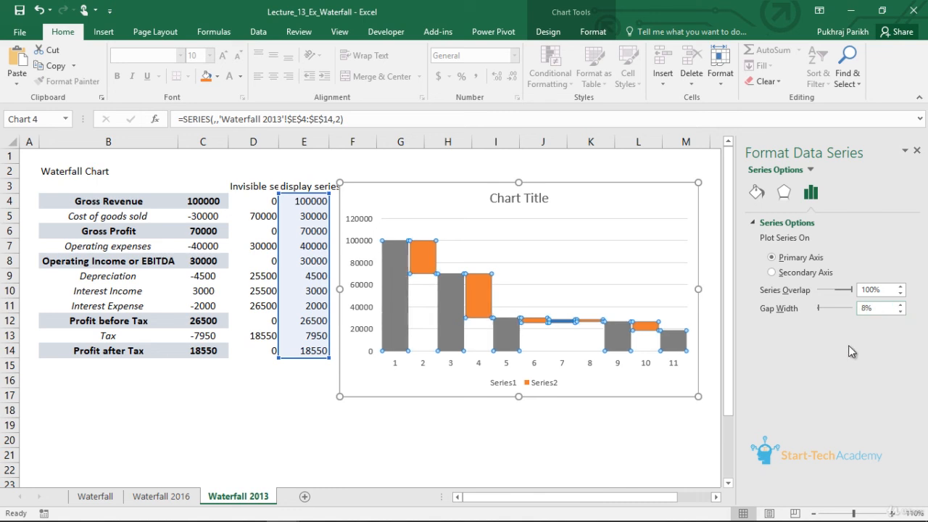
left_click_drag(820, 307, 822, 308)
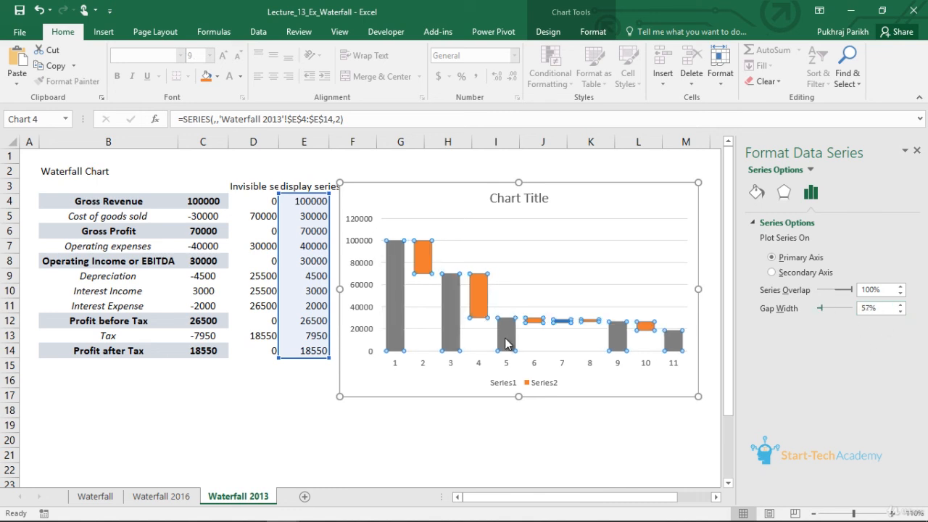